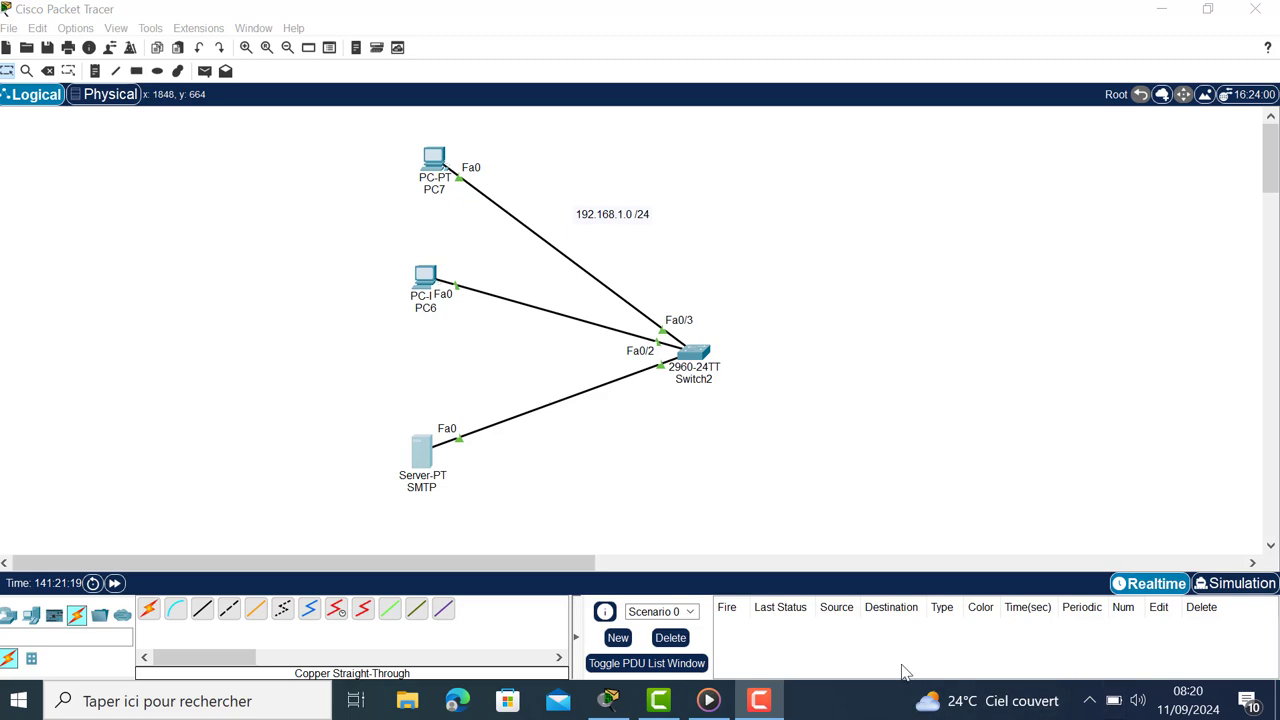
Step: Check the SMTP server's IPv4 address and default gateway, then close its window
{"action": "left_click", "coordinate": [433, 457]}
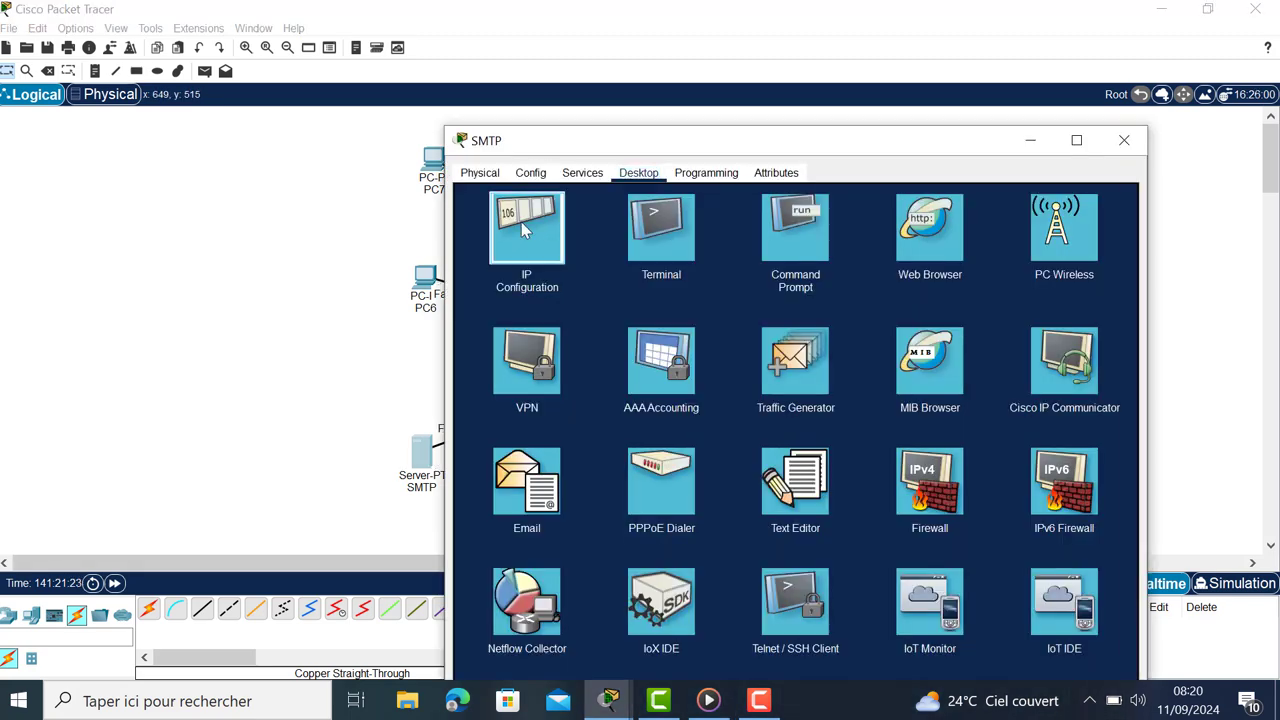
{"action": "left_click", "coordinate": [521, 222]}
{"action": "left_click", "coordinate": [713, 262]}
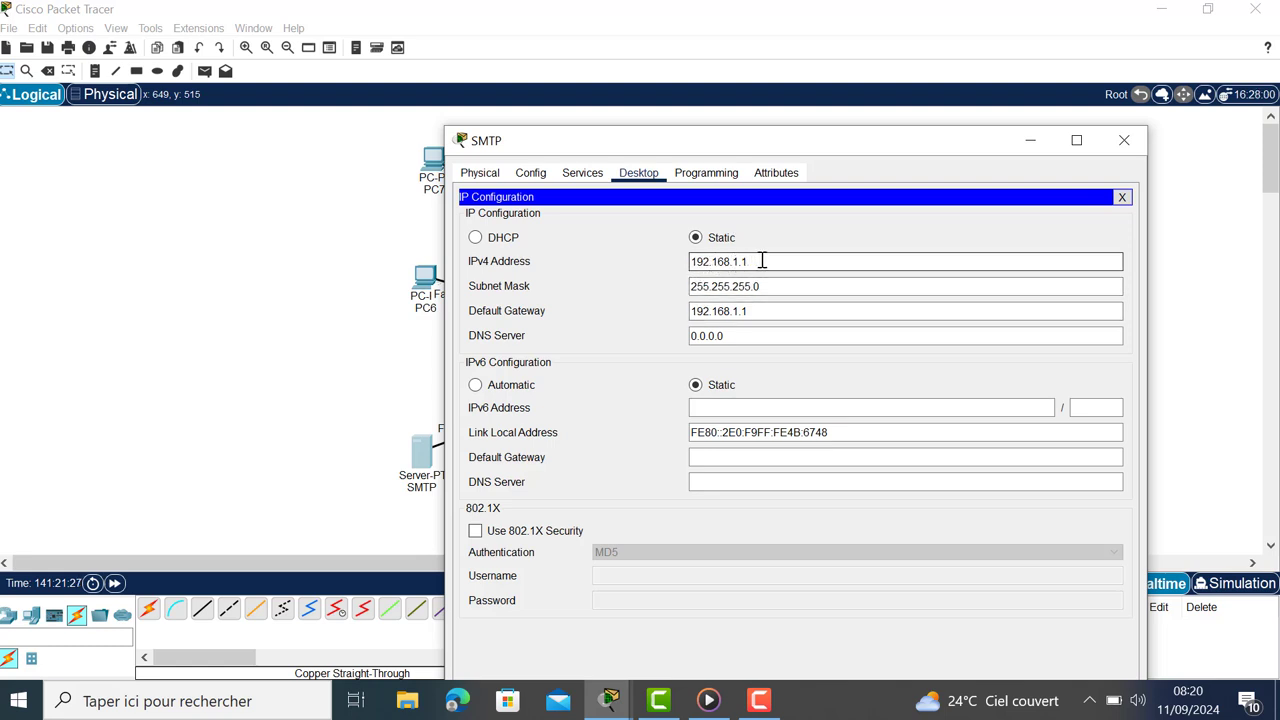
{"action": "left_click", "coordinate": [714, 286]}
{"action": "left_click", "coordinate": [692, 316]}
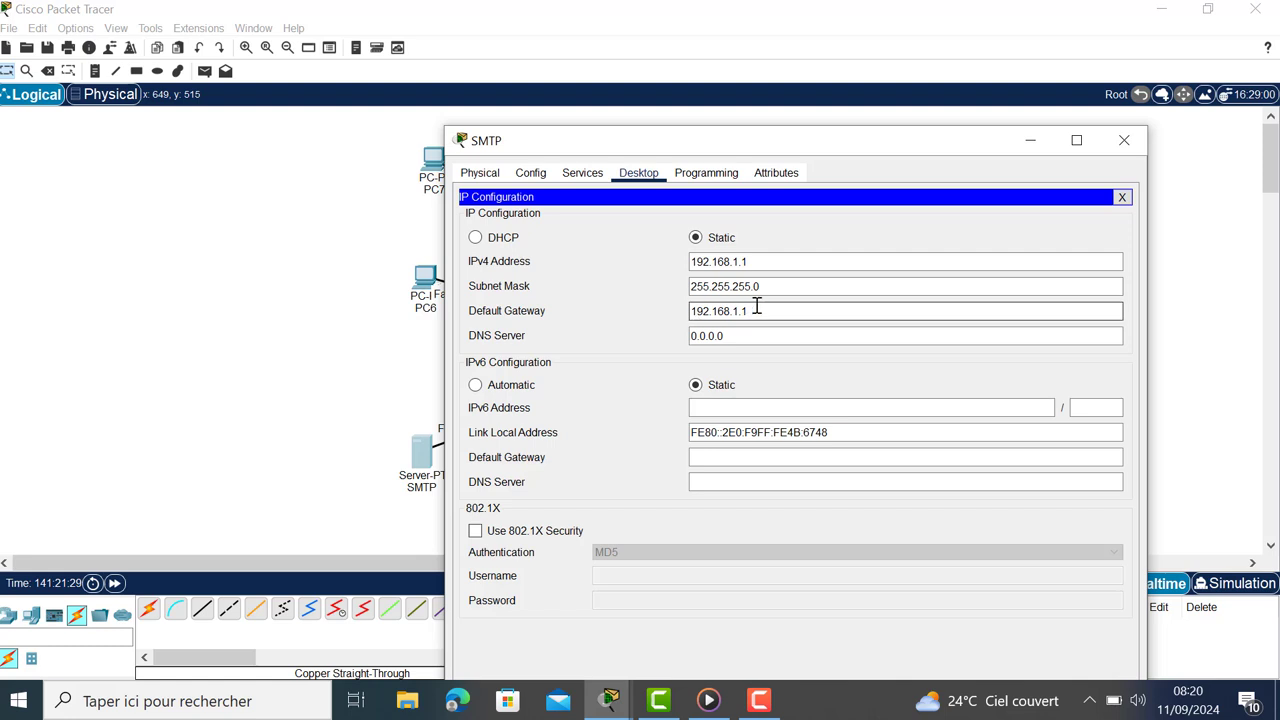
{"action": "left_click_drag", "start_coordinate": [750, 311], "coordinate": [683, 312]}
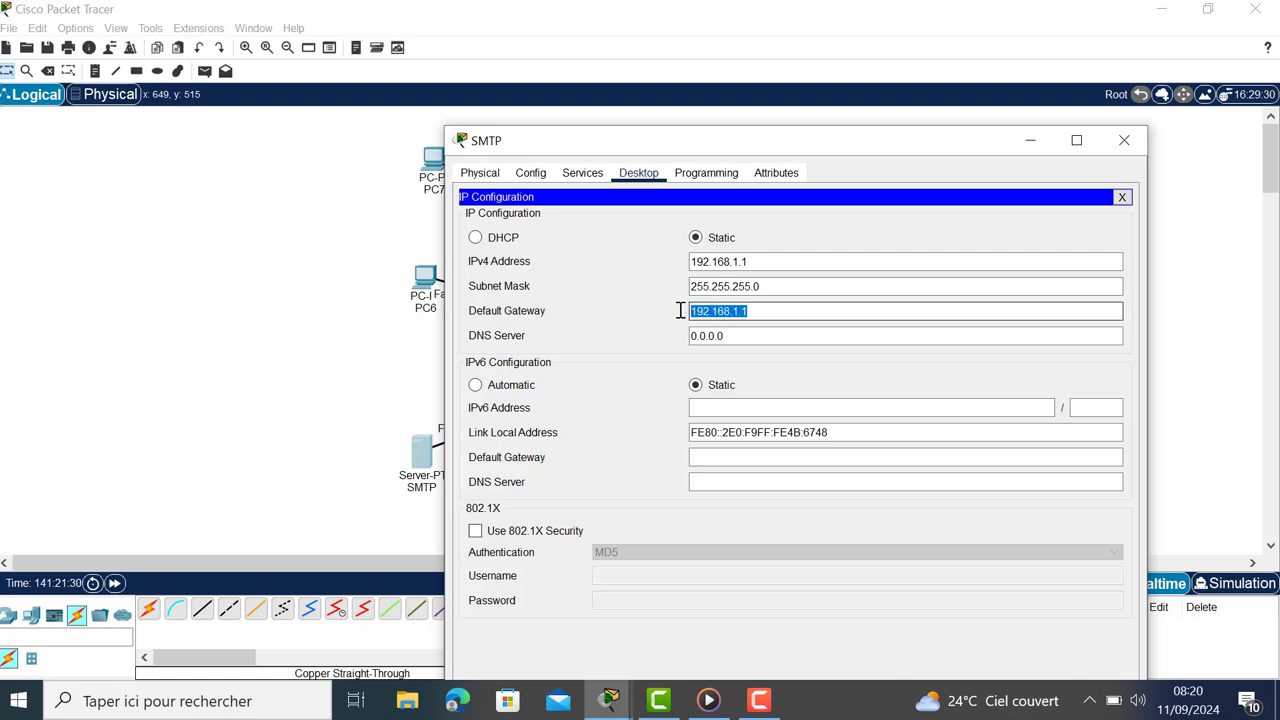
{"action": "left_click", "coordinate": [754, 314]}
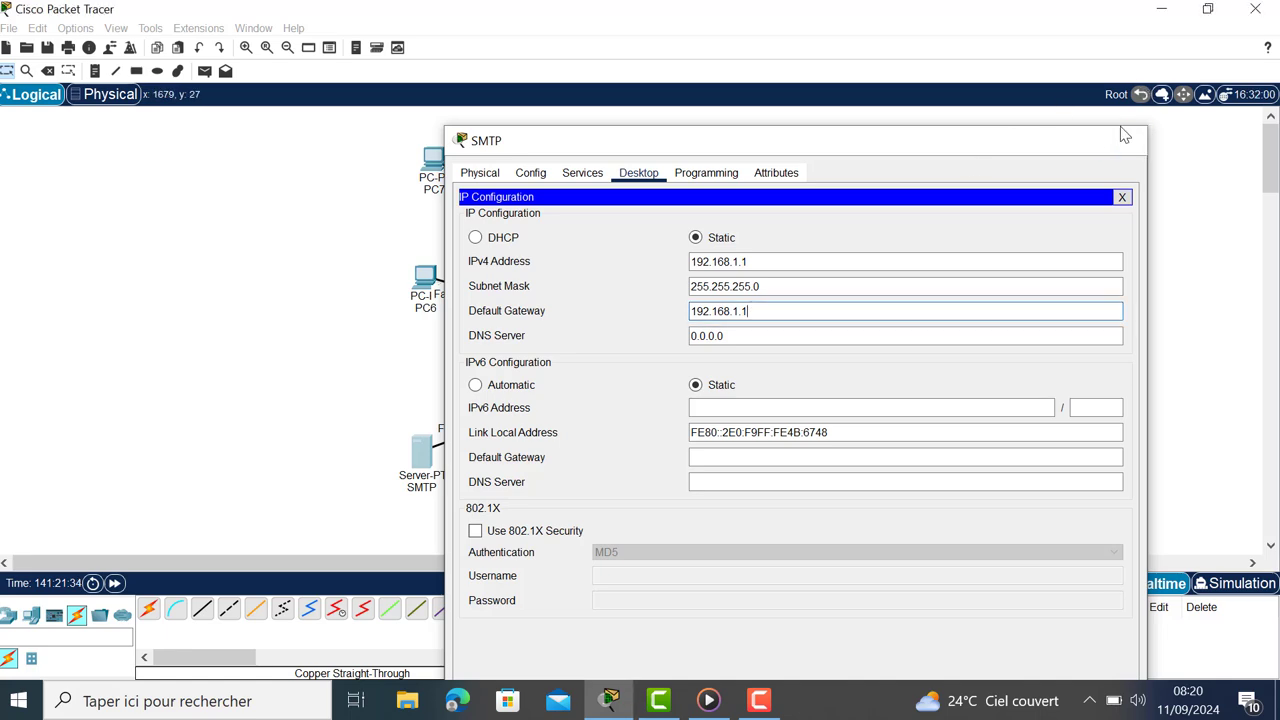
{"action": "left_click", "coordinate": [1124, 134]}
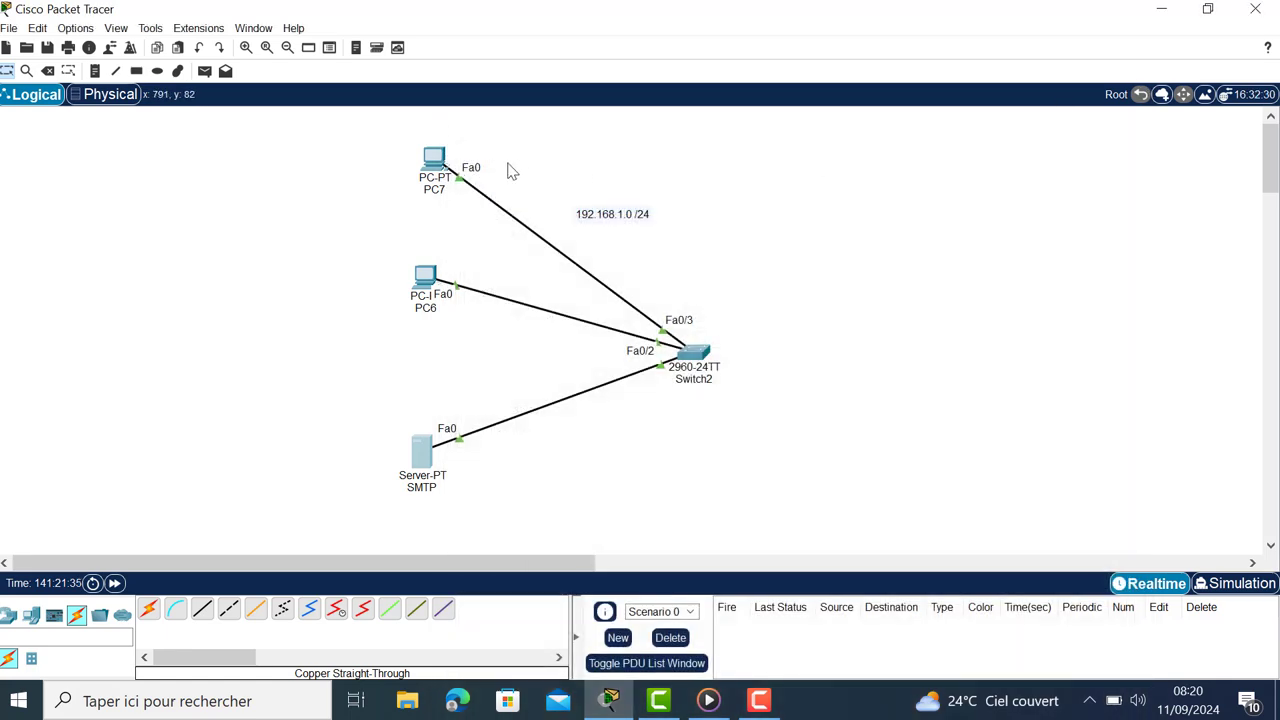
Step: Check PC7's IPv4 address and default gateway, then close its window
{"action": "left_click", "coordinate": [437, 163]}
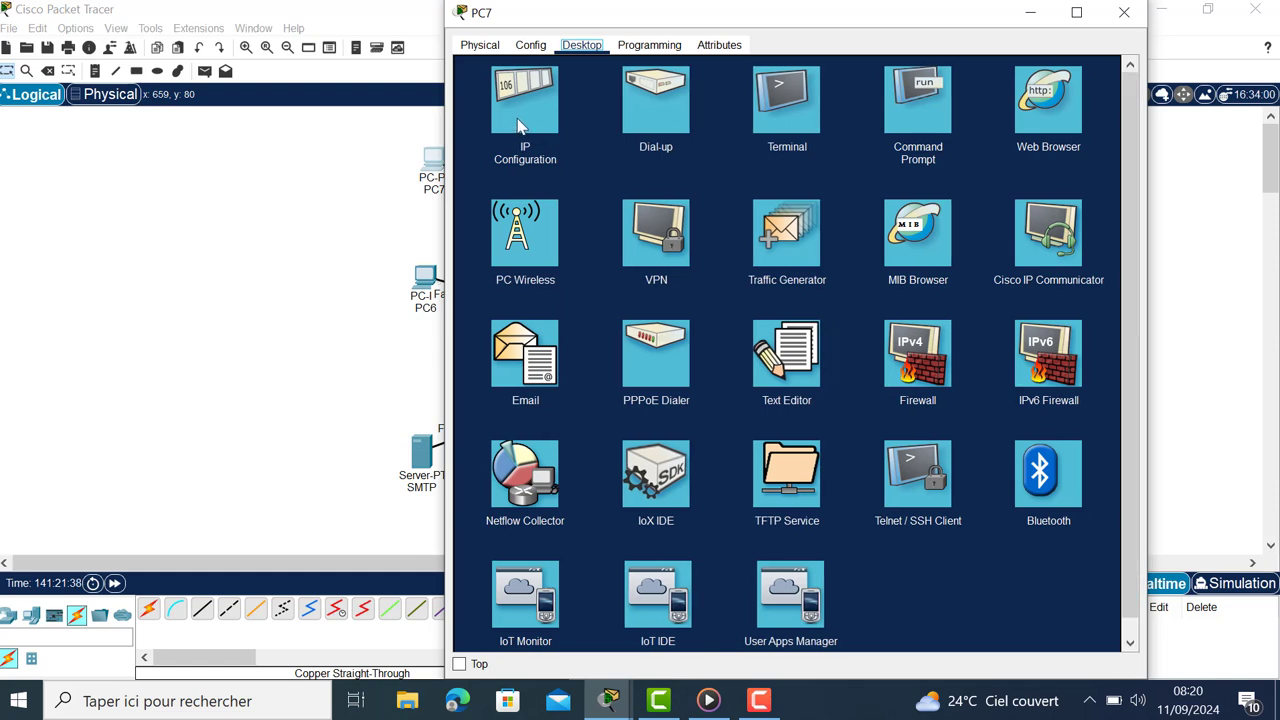
{"action": "left_click", "coordinate": [523, 115]}
{"action": "left_click", "coordinate": [740, 152]}
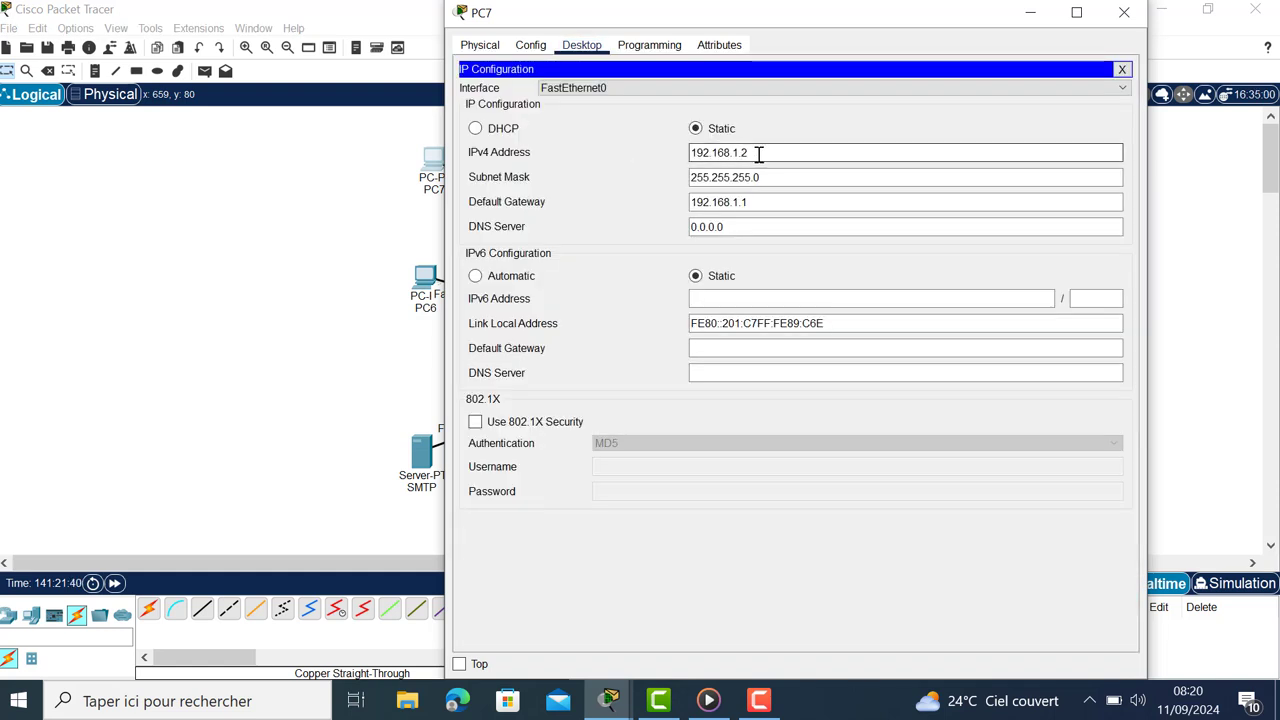
{"action": "left_click", "coordinate": [763, 200]}
{"action": "left_click_drag", "start_coordinate": [763, 201], "coordinate": [643, 200]}
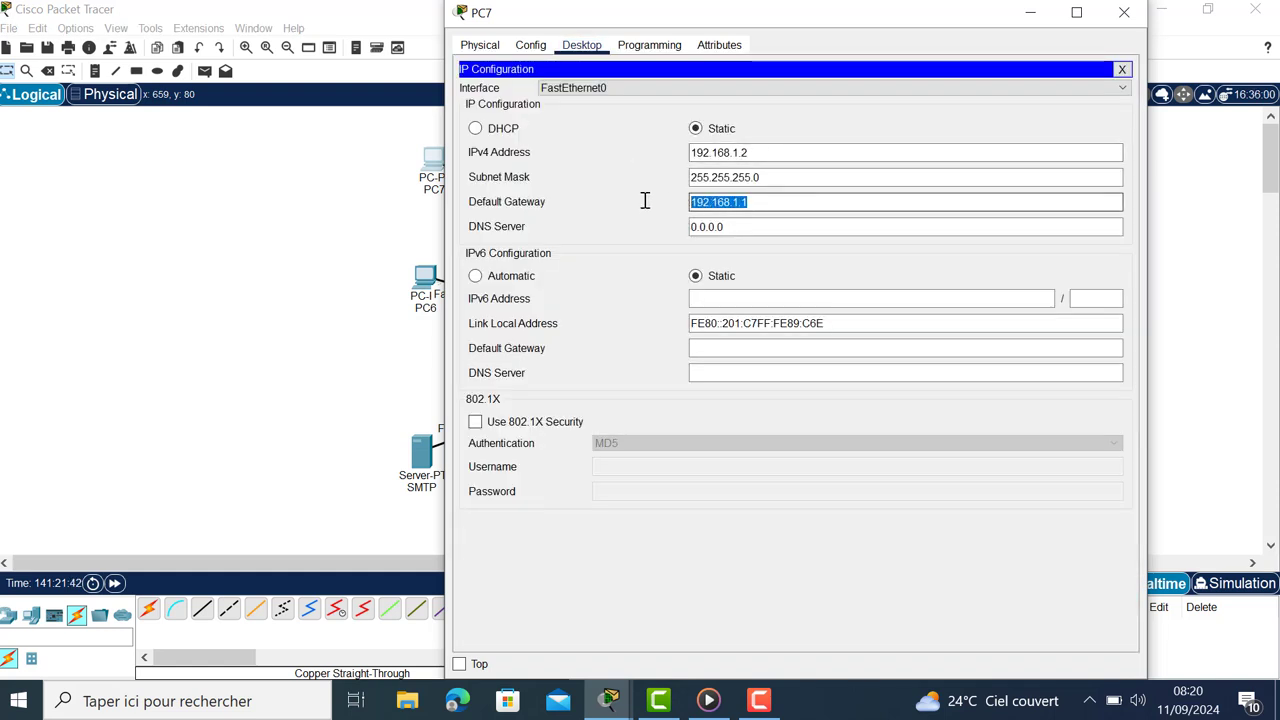
{"action": "left_click", "coordinate": [1124, 12]}
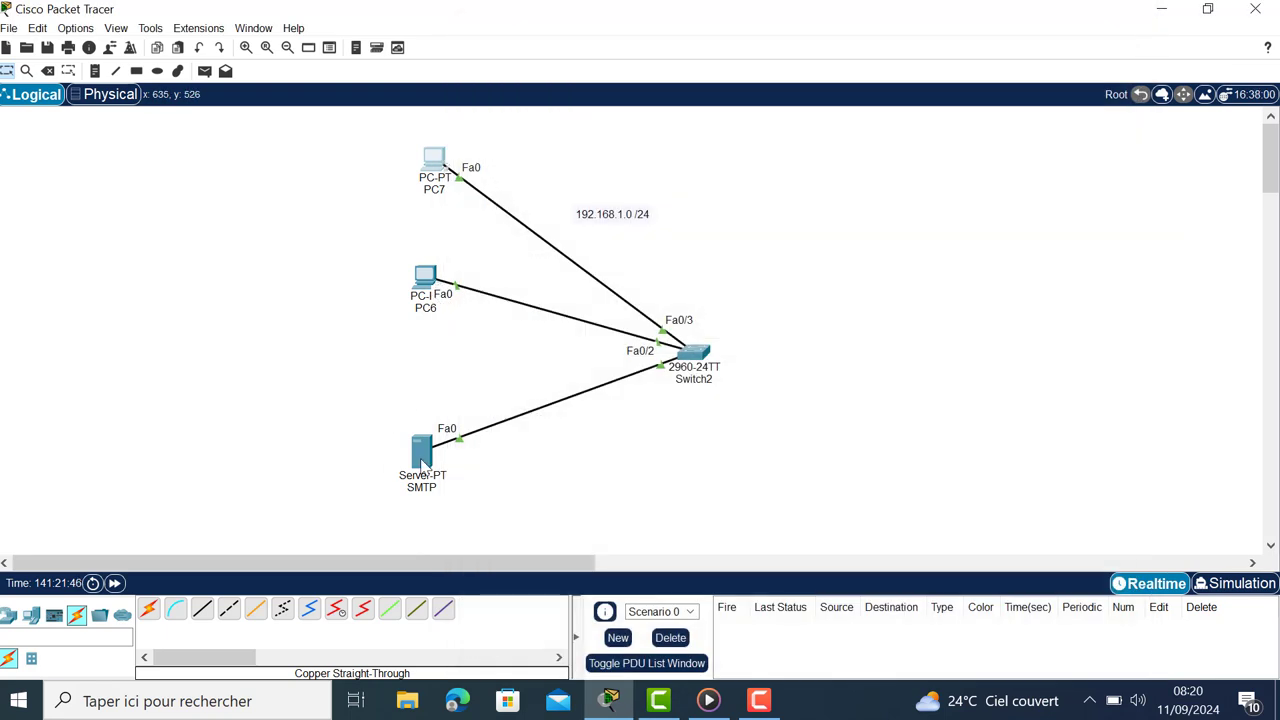
Step: Bring up the SMTP server's EMAIL service and confirm the besttech.it domain
{"action": "mouse_move", "coordinate": [424, 463]}
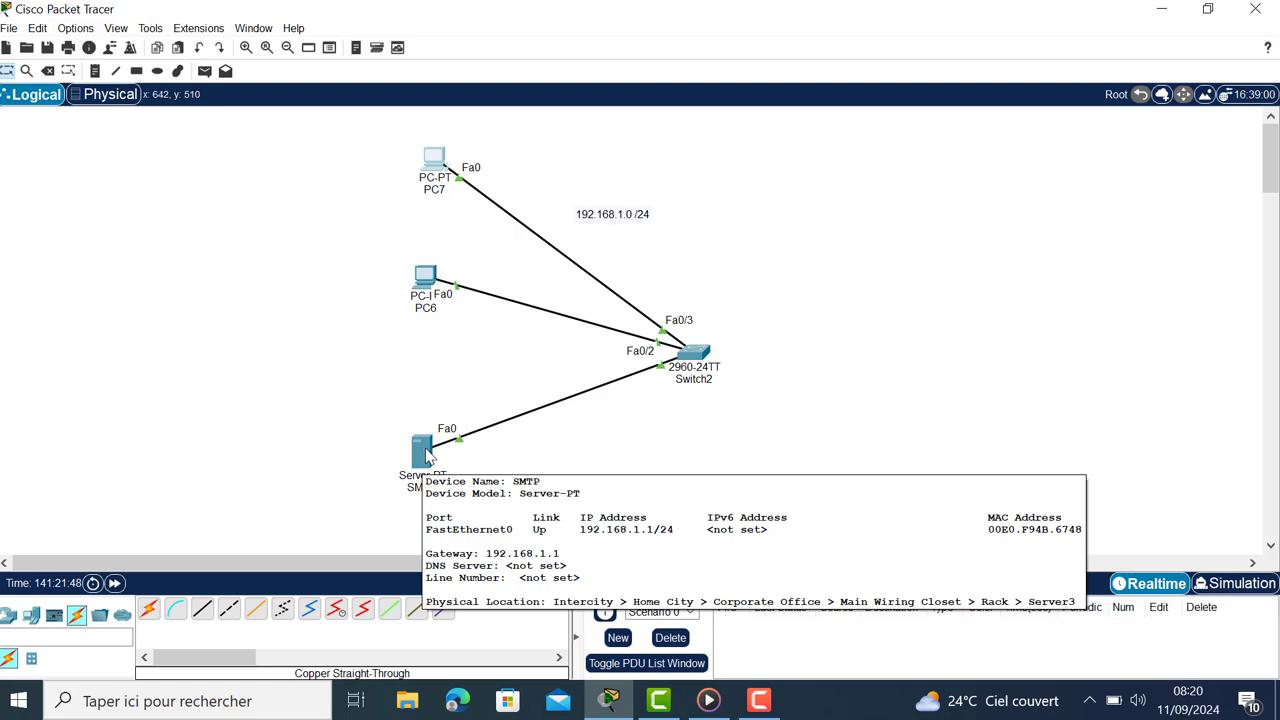
{"action": "left_click", "coordinate": [426, 456]}
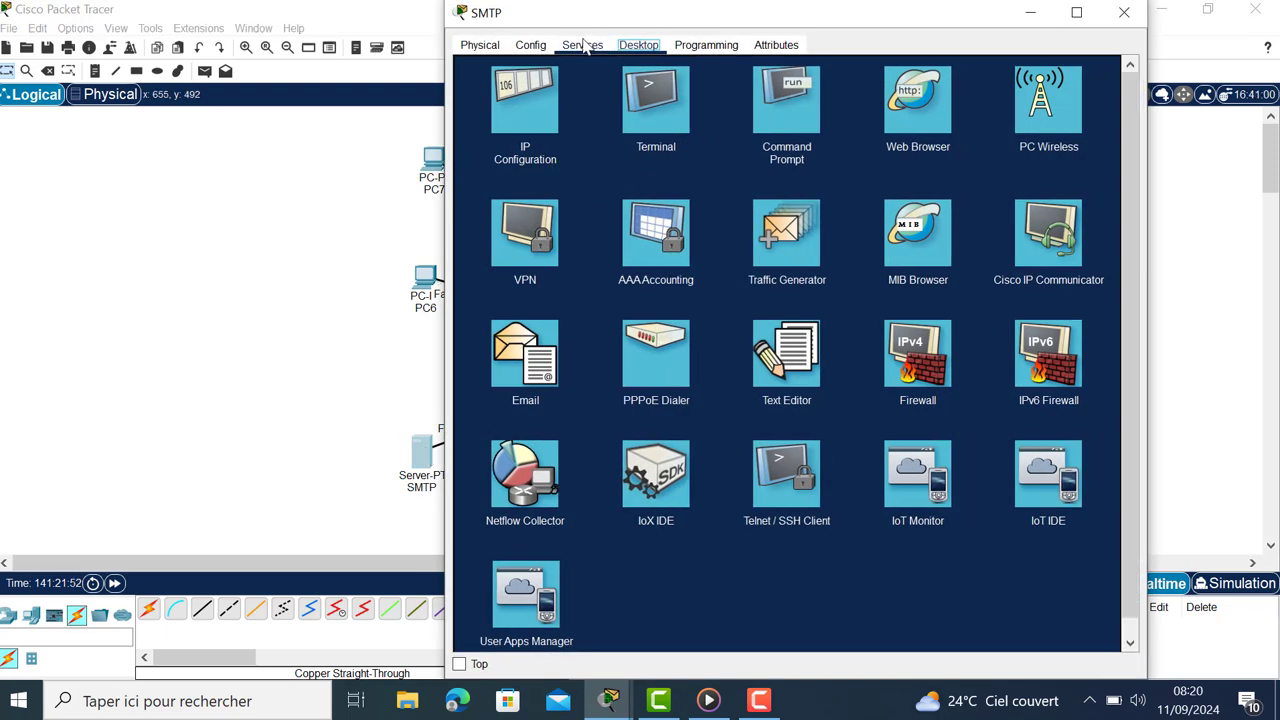
{"action": "left_click", "coordinate": [582, 45]}
{"action": "left_click", "coordinate": [518, 219]}
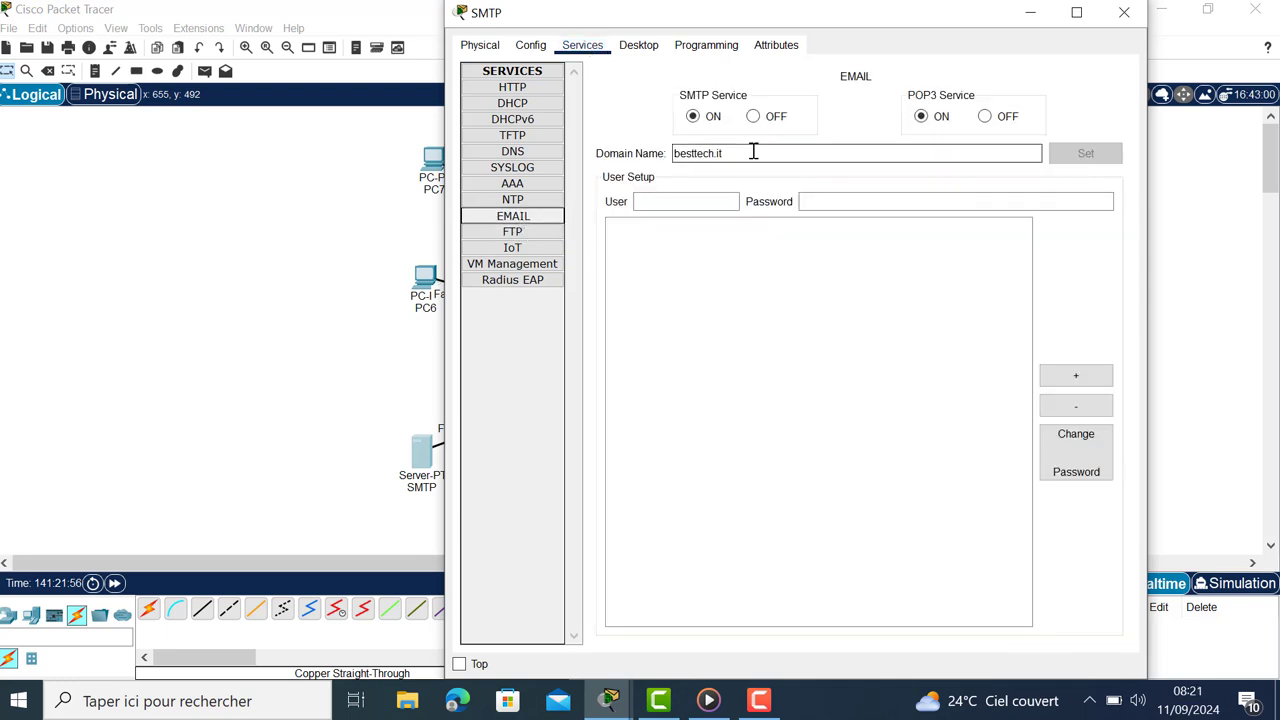
{"action": "left_click", "coordinate": [735, 152]}
{"action": "left_click_drag", "start_coordinate": [733, 152], "coordinate": [649, 155]}
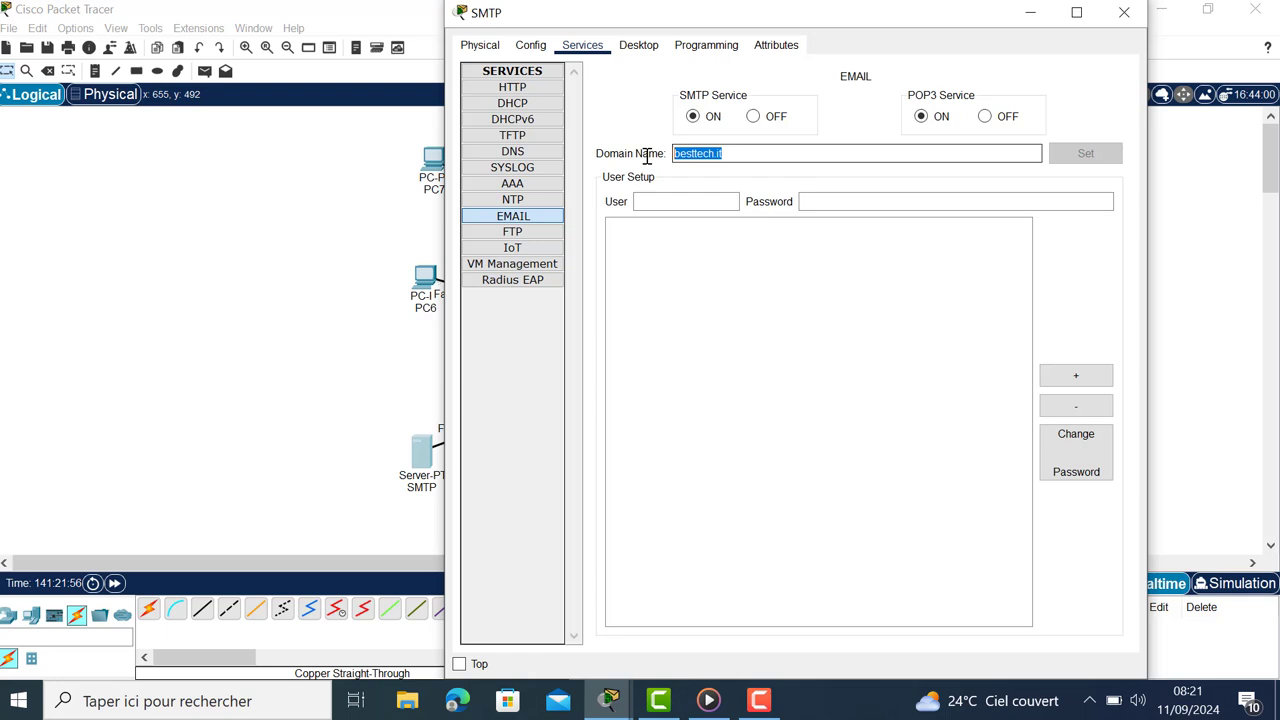
Step: Add mail users franck and toto, each with its password
{"action": "left_click", "coordinate": [725, 201]}
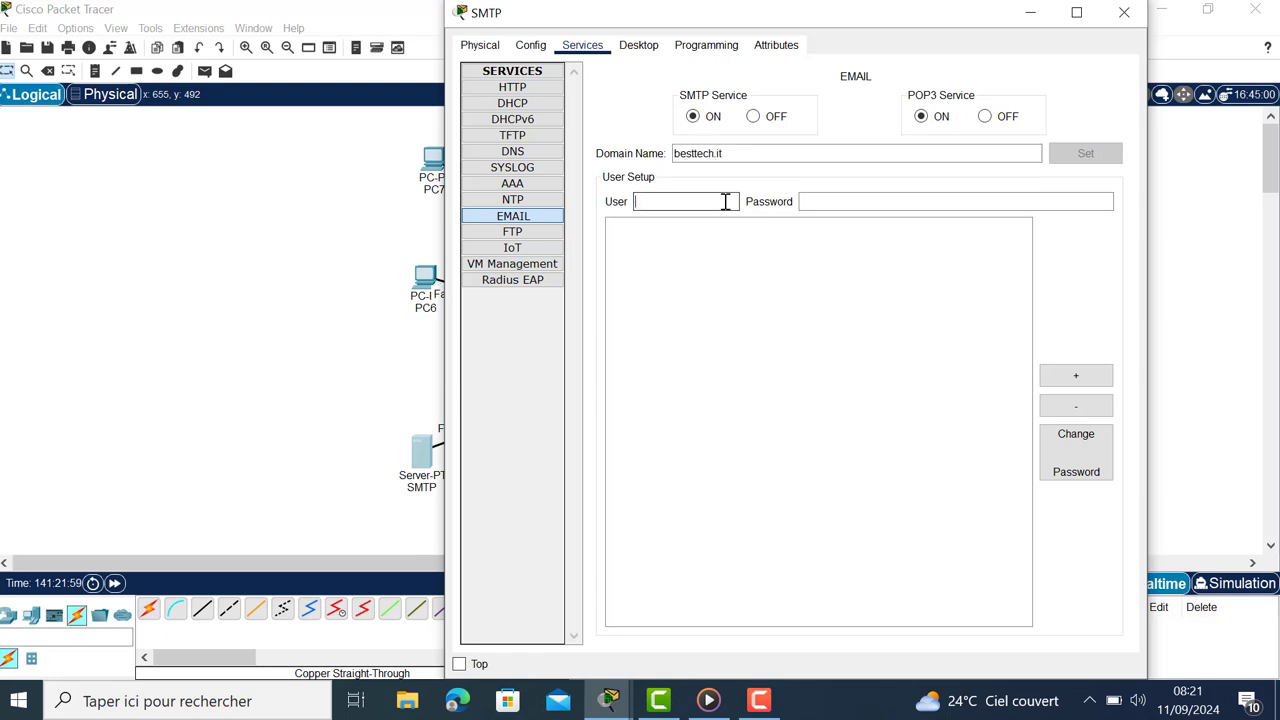
{"action": "type", "text": "franck"}
{"action": "left_click", "coordinate": [823, 201]}
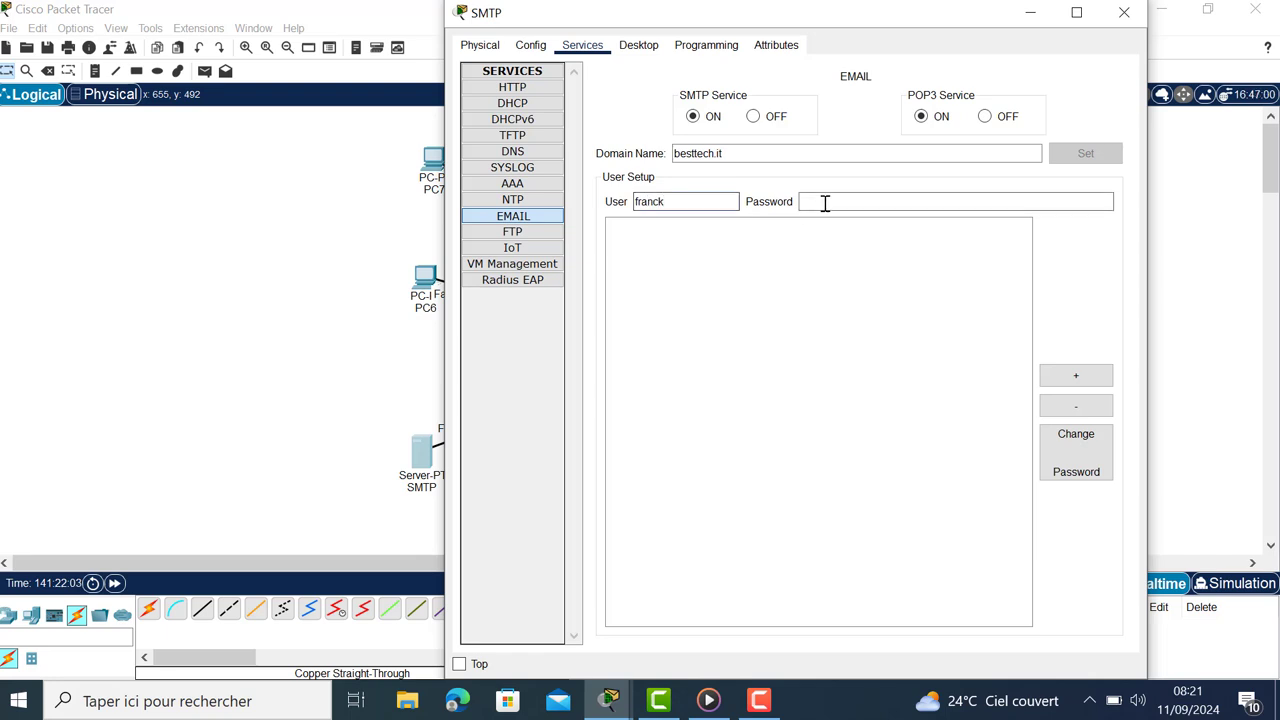
{"action": "type", "text": "1234"}
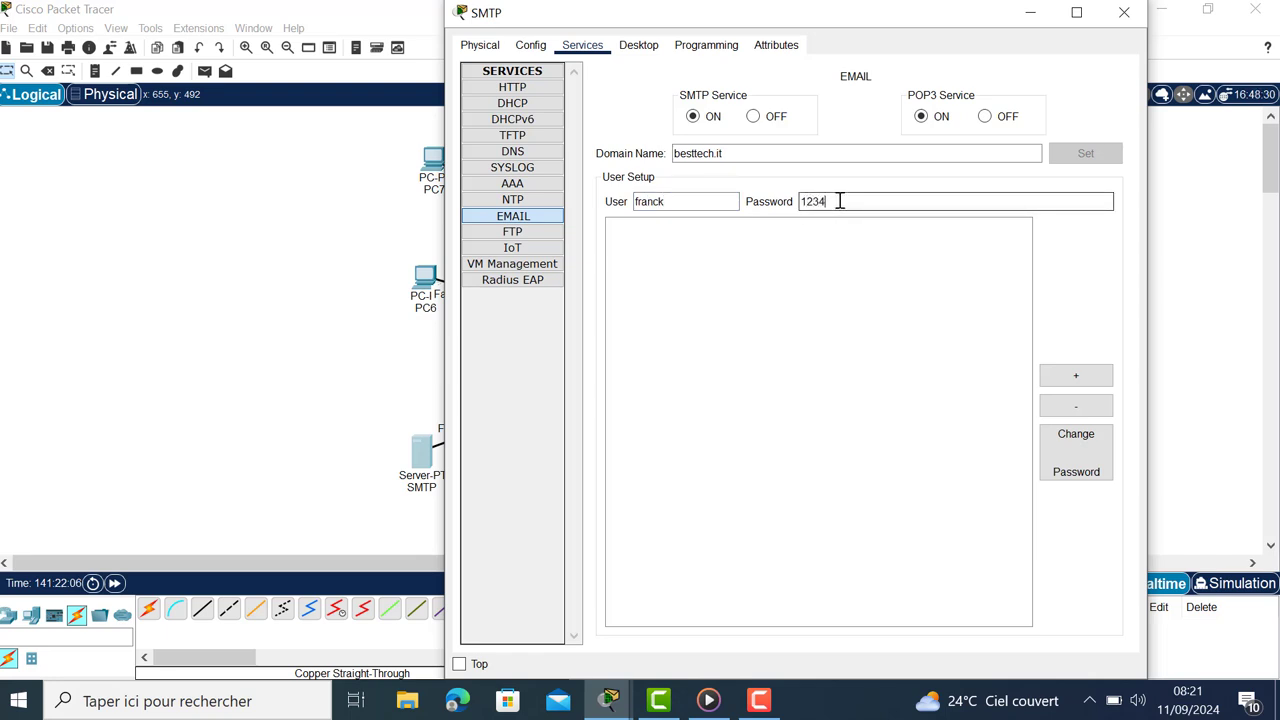
{"action": "left_click", "coordinate": [1075, 376]}
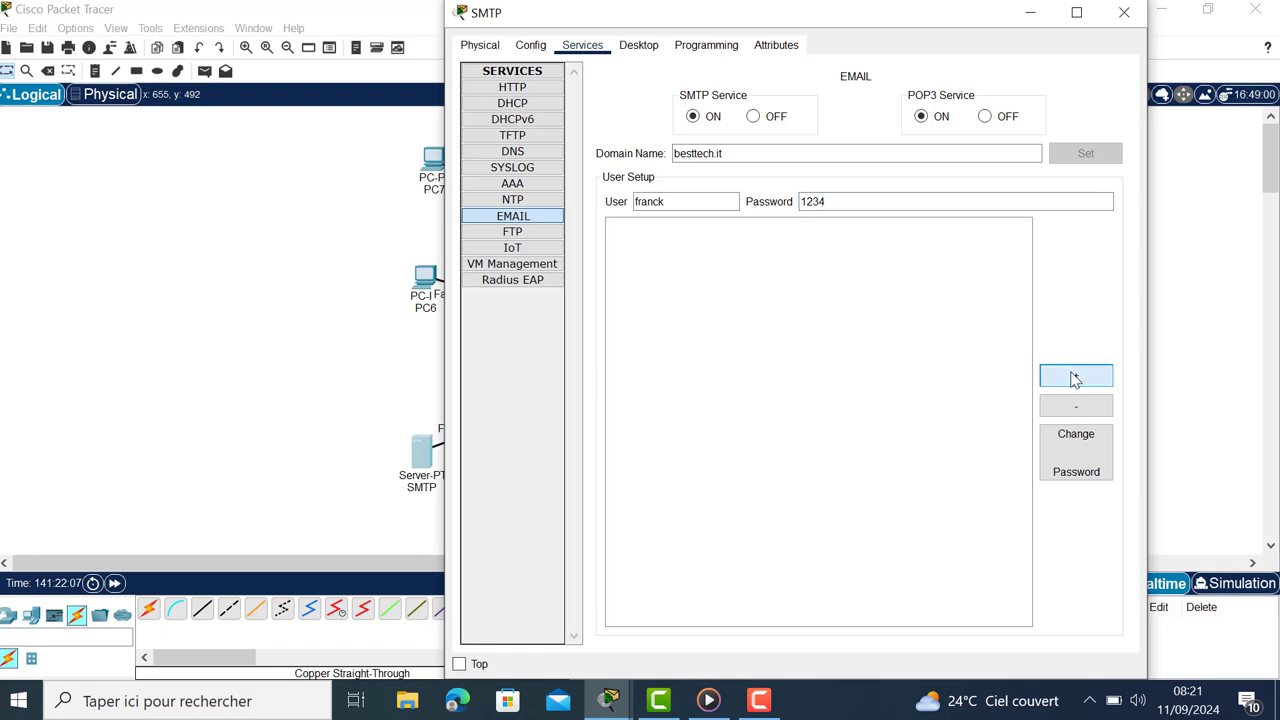
{"action": "left_click", "coordinate": [640, 201]}
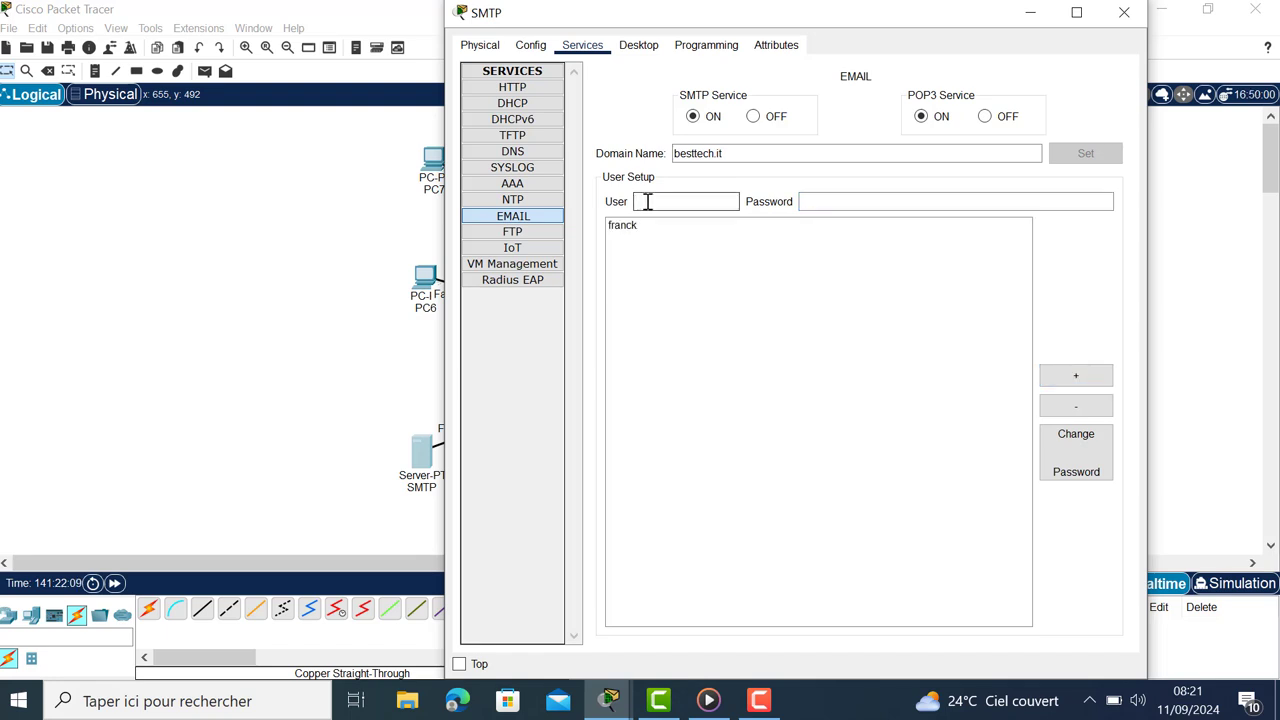
{"action": "type", "text": "toto"}
{"action": "left_click", "coordinate": [851, 200]}
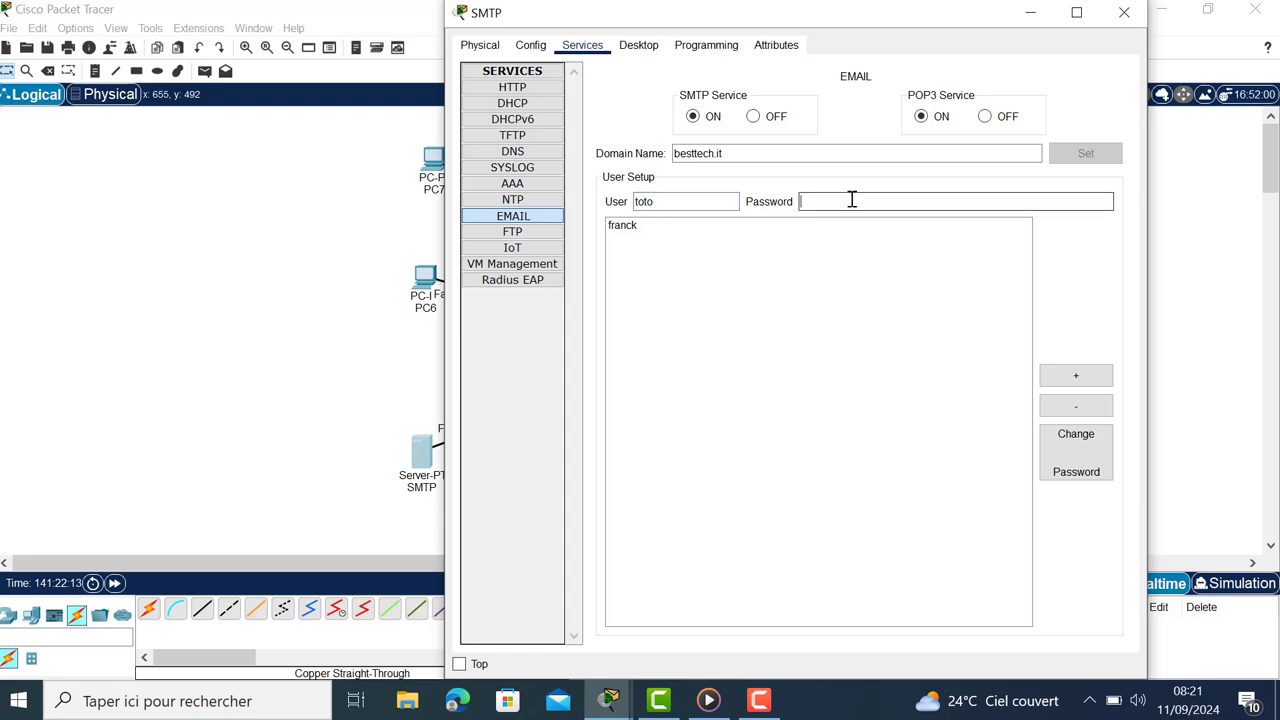
{"action": "type", "text": "1234"}
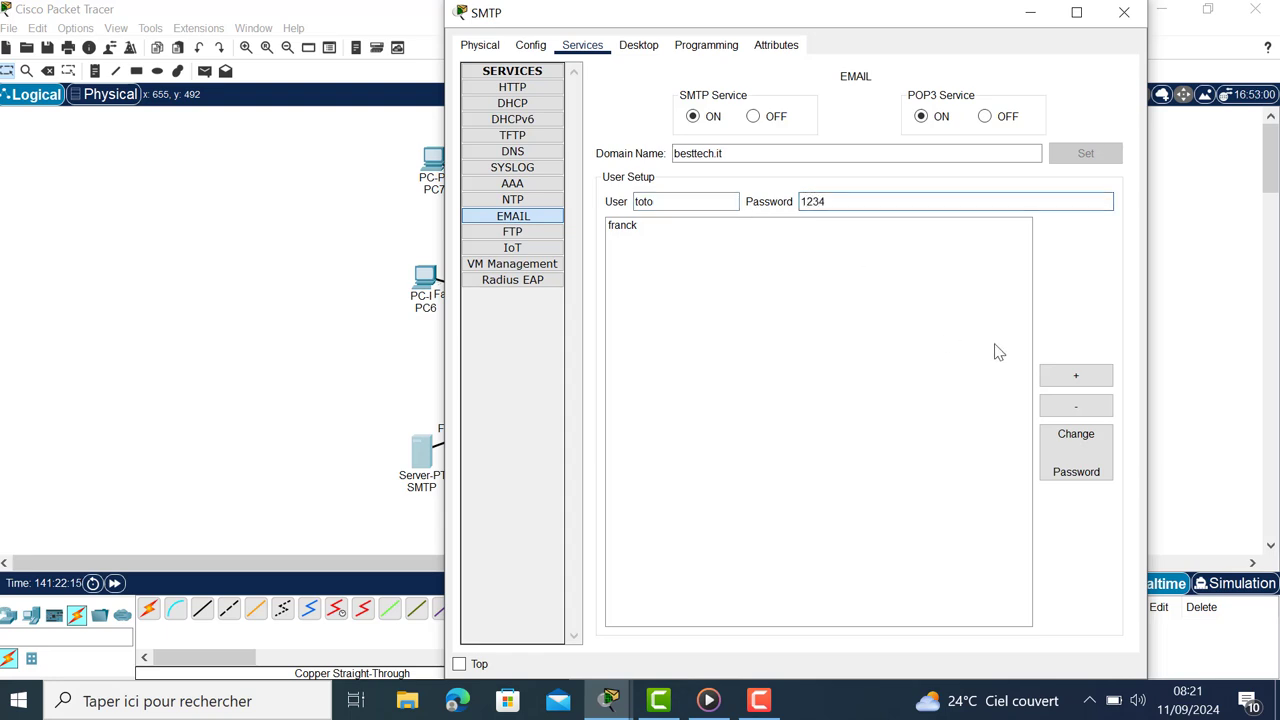
{"action": "left_click", "coordinate": [1100, 380]}
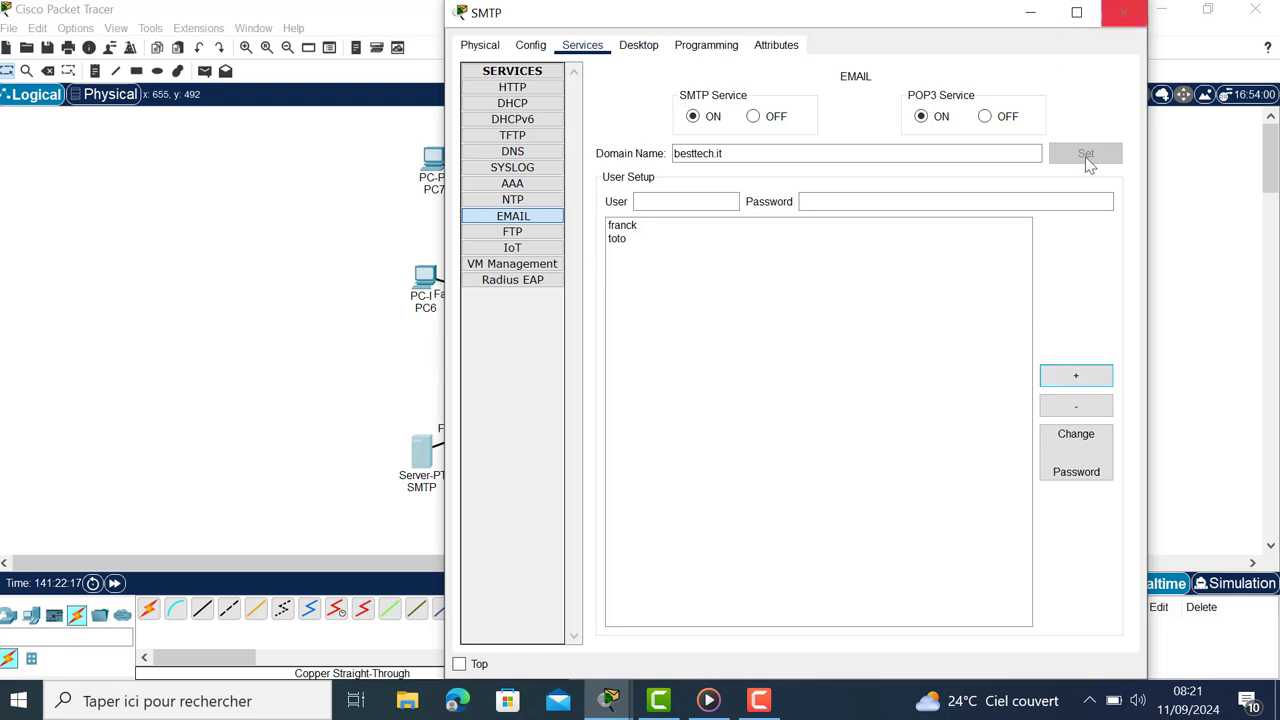
{"action": "left_click", "coordinate": [1028, 14]}
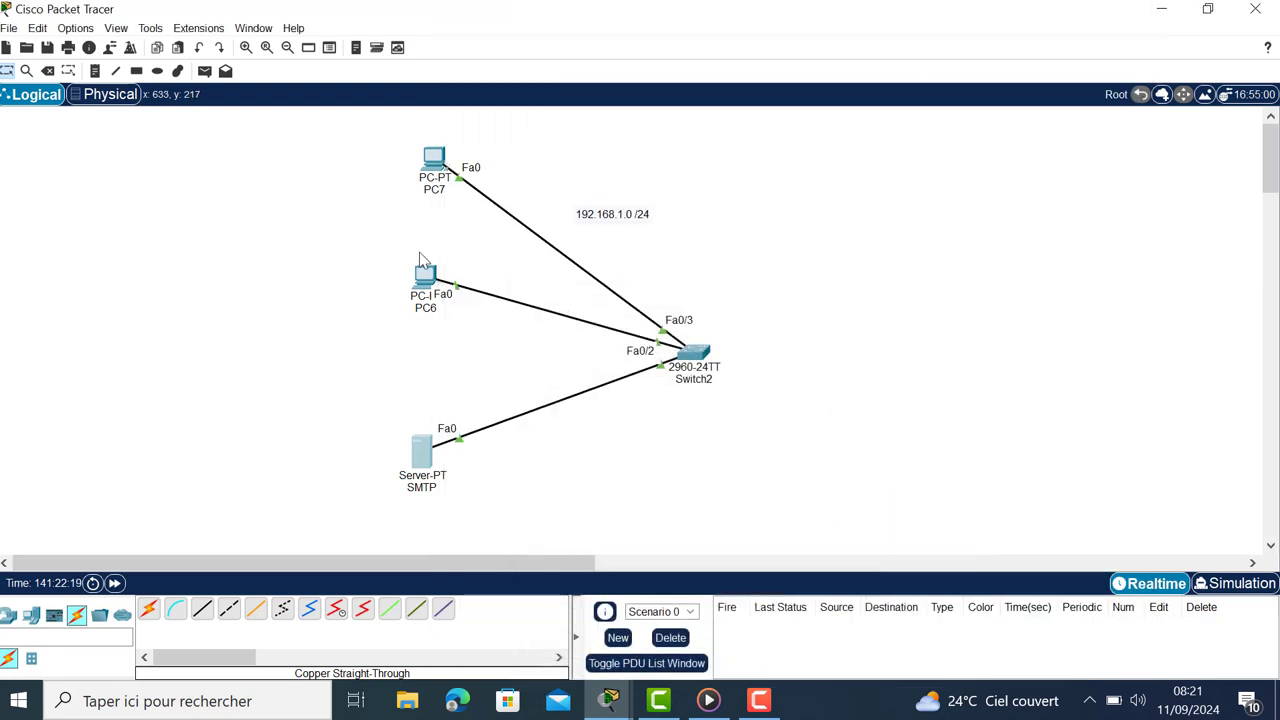
{"action": "left_click", "coordinate": [435, 160]}
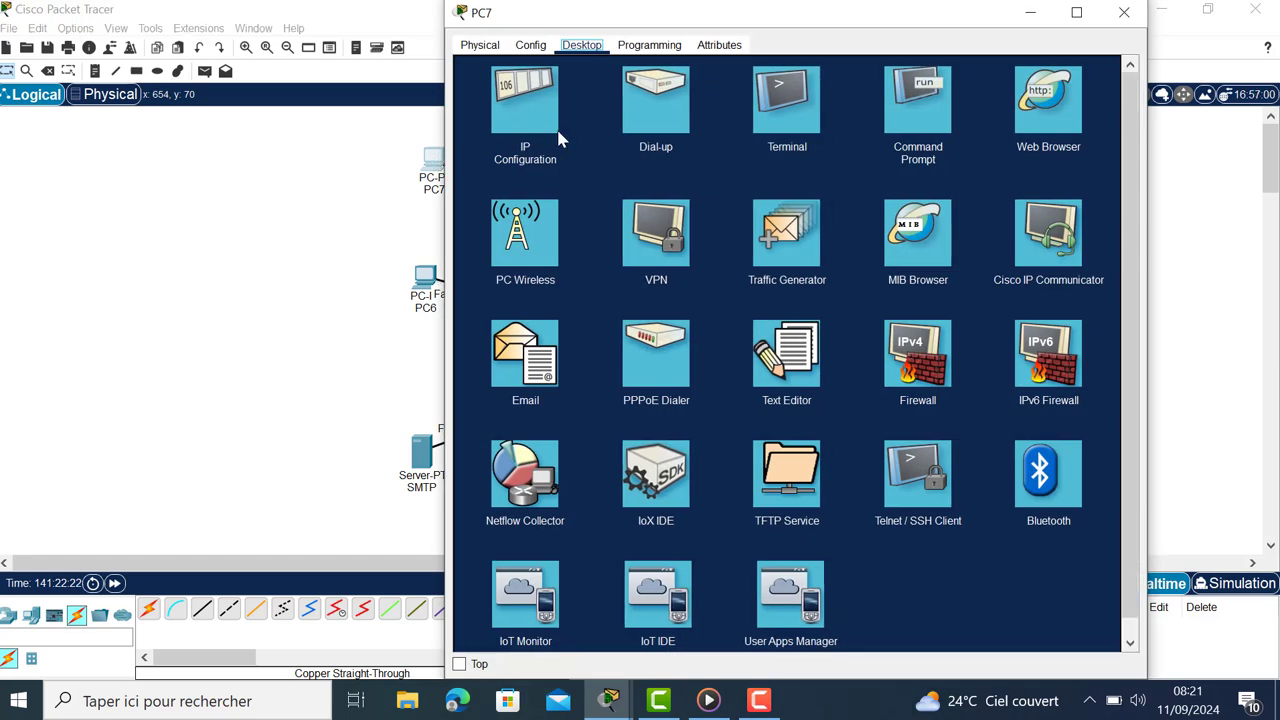
{"action": "left_click", "coordinate": [512, 370]}
{"action": "left_click", "coordinate": [629, 118]}
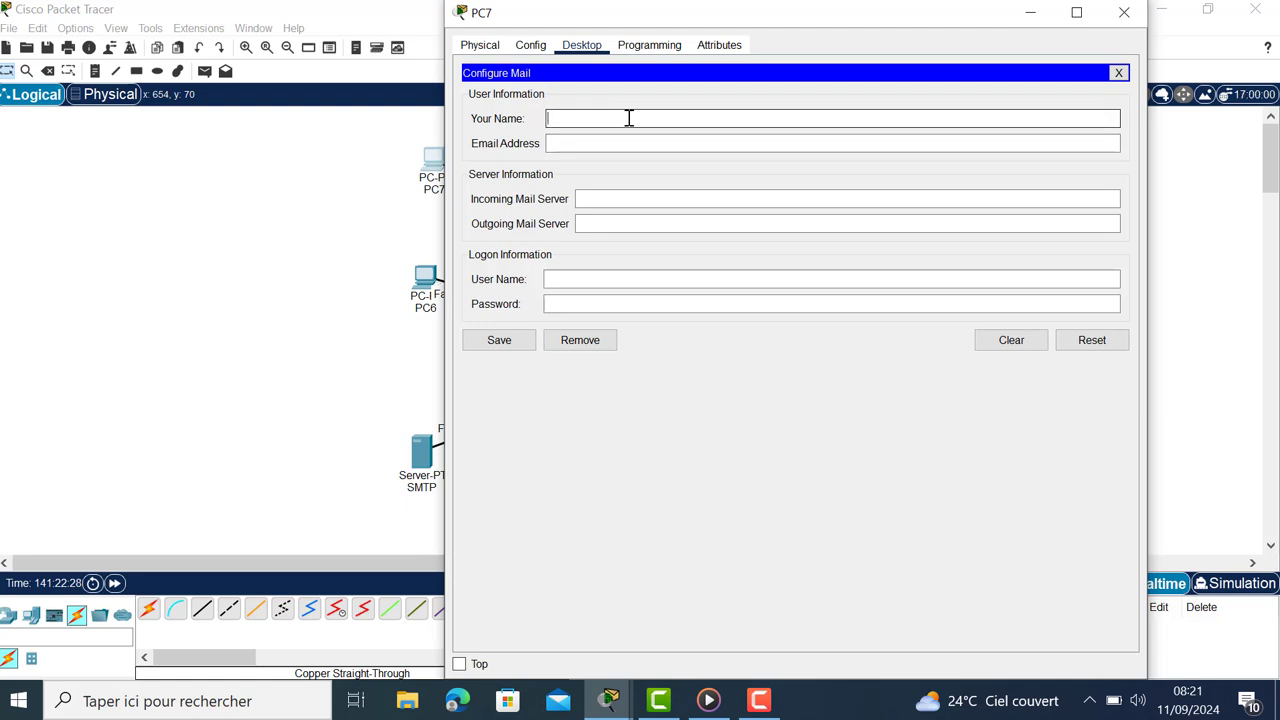
{"action": "type", "text": "franck"}
{"action": "left_click", "coordinate": [634, 141]}
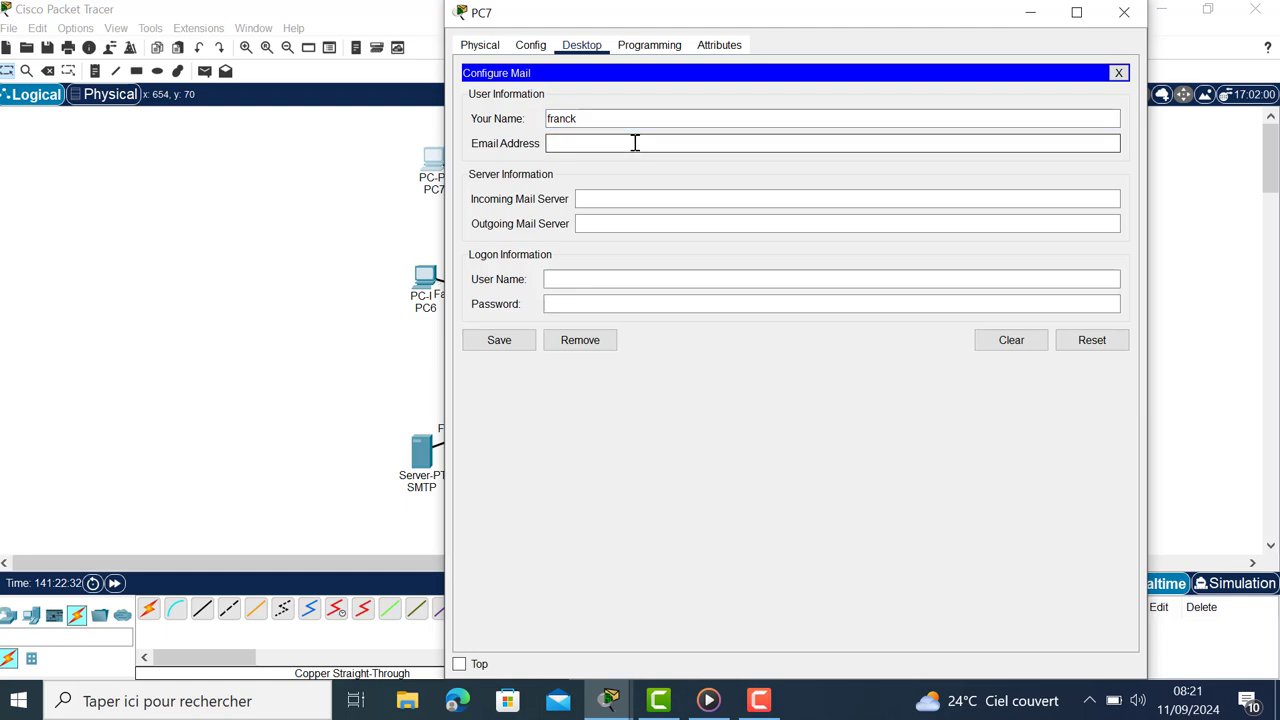
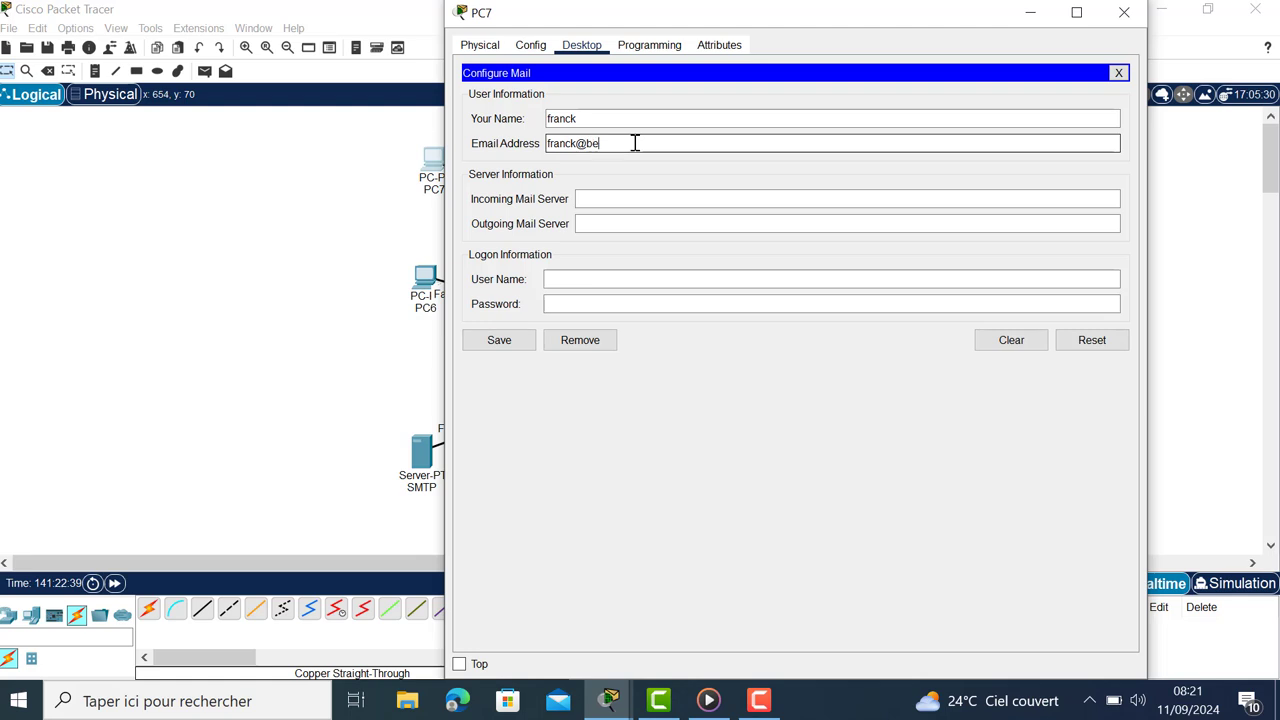
Step: Set both mail servers to 192.168.1.1 with login franck and a password, save, and close PC7
{"action": "left_click", "coordinate": [651, 199]}
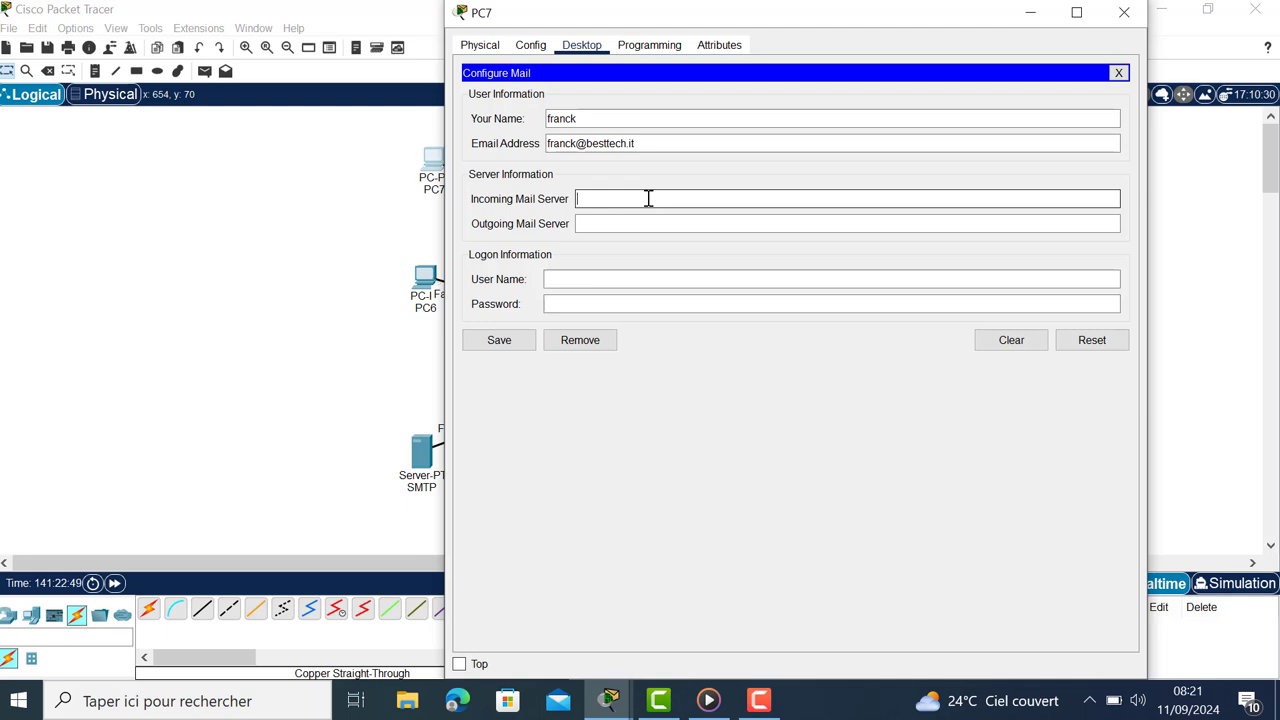
{"action": "type", "text": "192"}
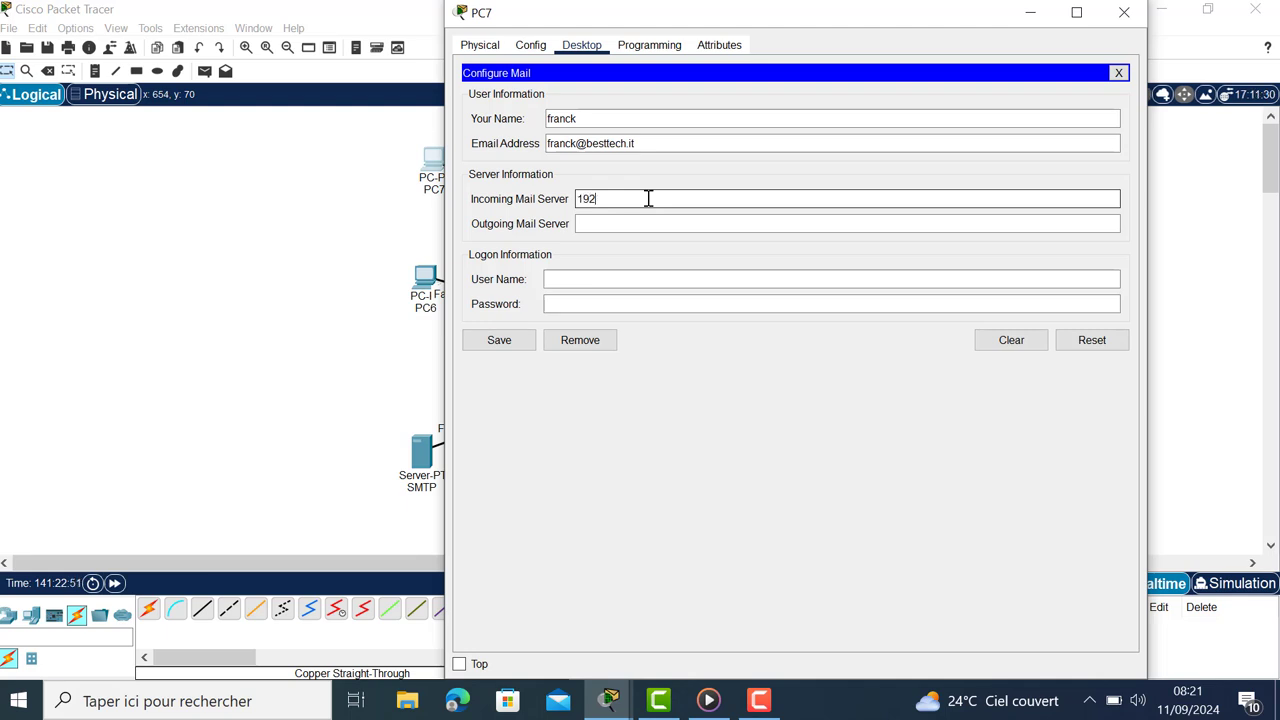
{"action": "type", "text": ".168.1.1"}
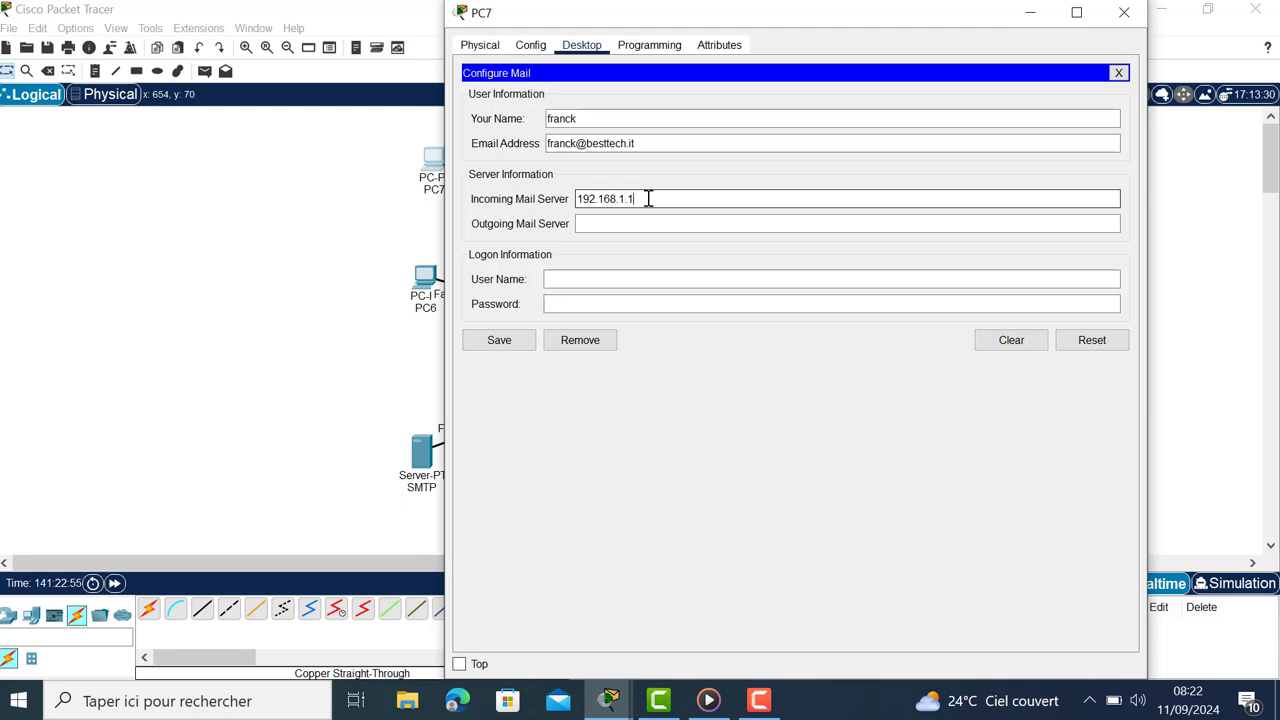
{"action": "left_click", "coordinate": [625, 222]}
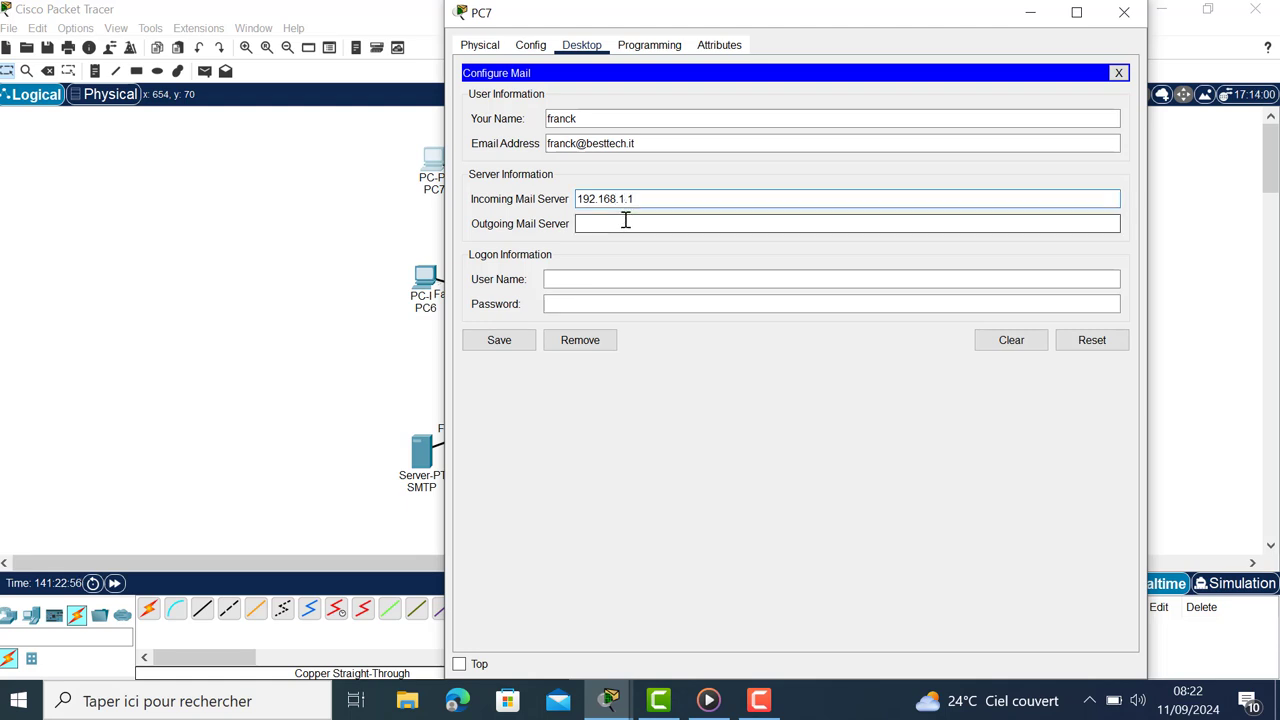
{"action": "type", "text": "192"}
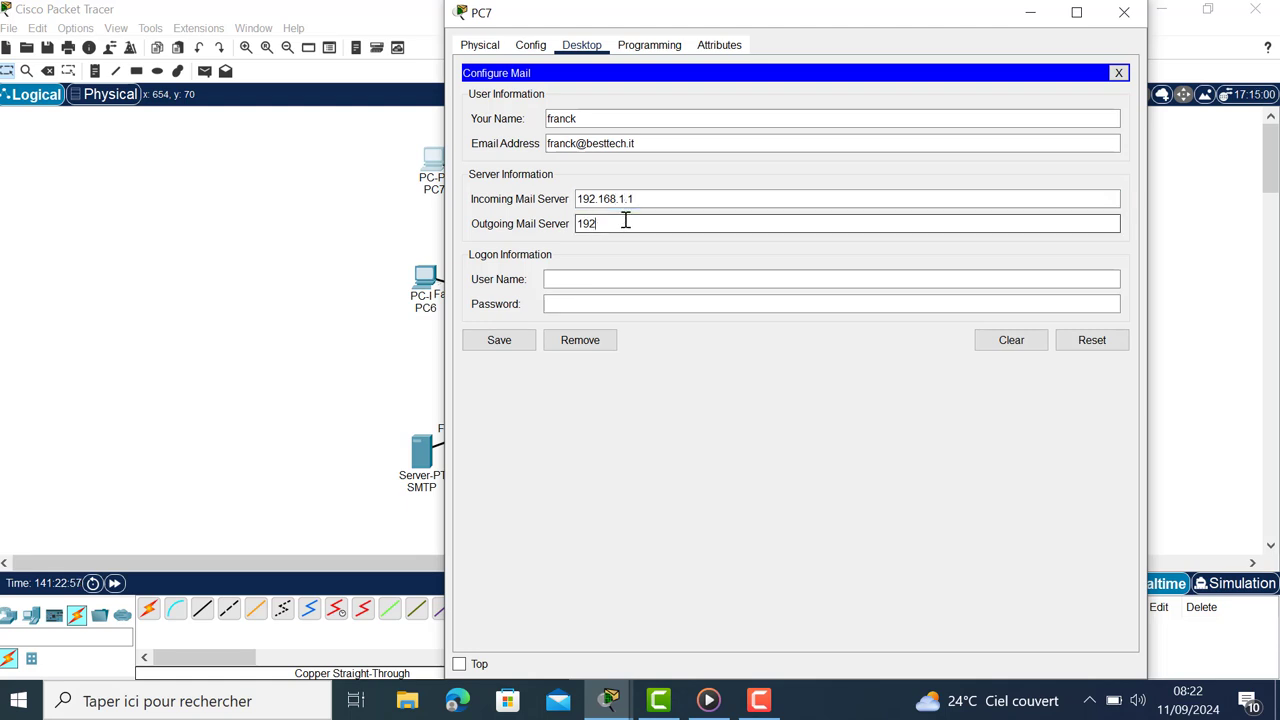
{"action": "type", "text": ".168.1.1"}
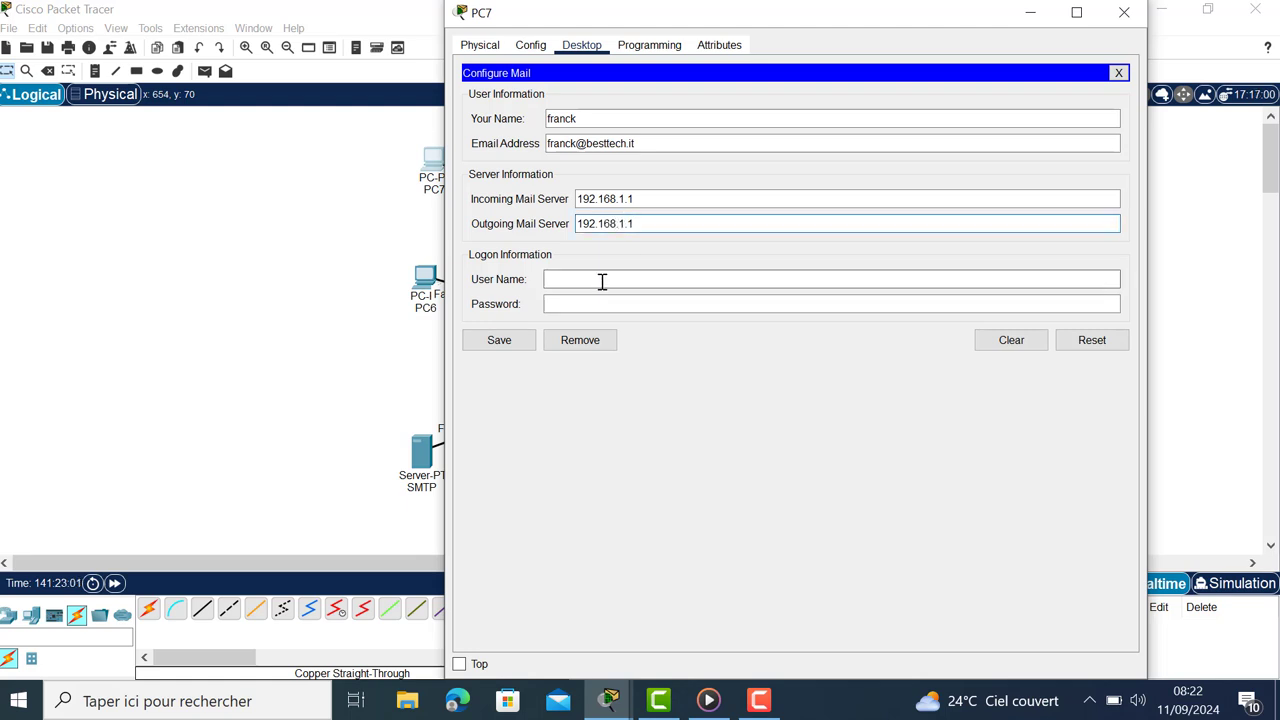
{"action": "left_click", "coordinate": [606, 277]}
{"action": "type", "text": "franck"}
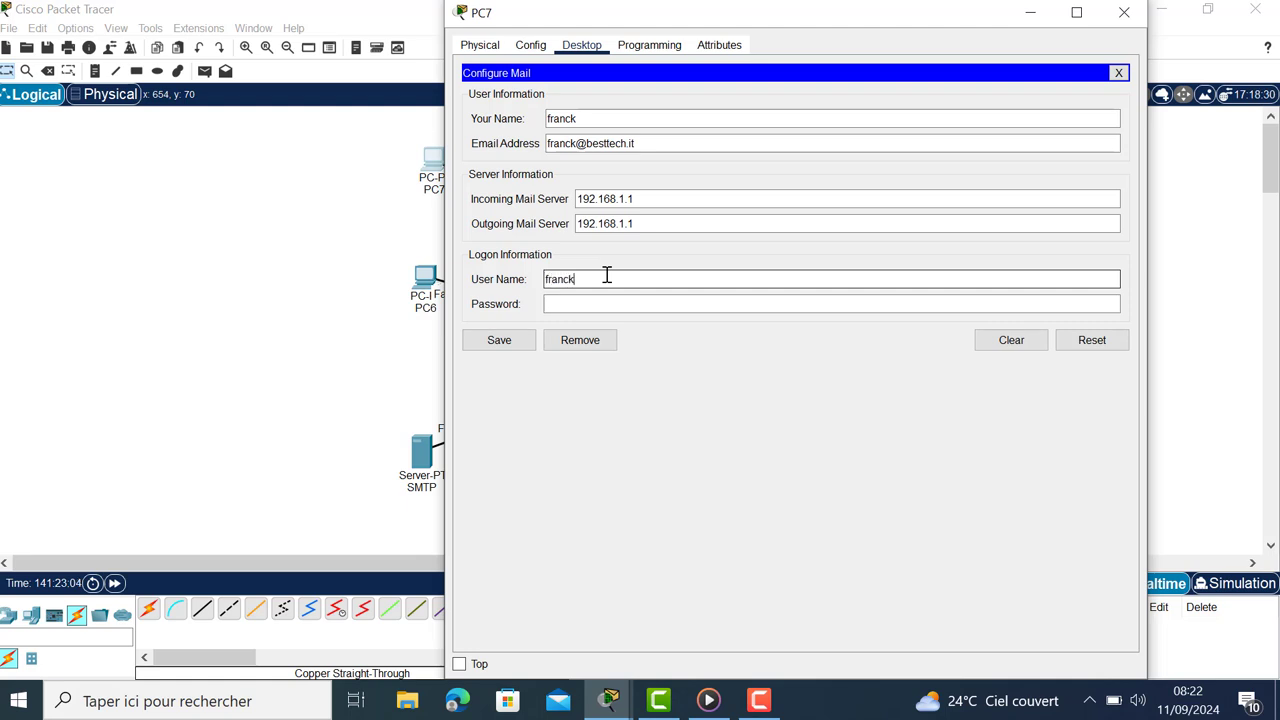
{"action": "left_click", "coordinate": [657, 306]}
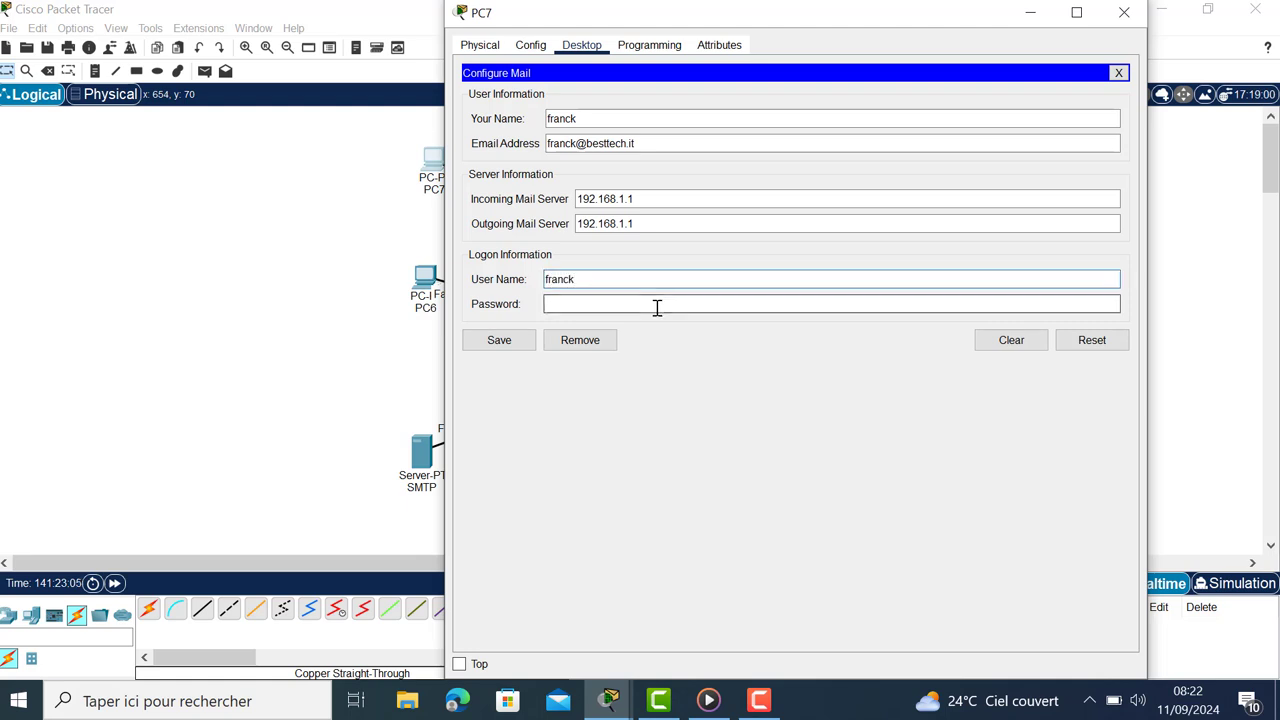
{"action": "type", "text": "●●●●"}
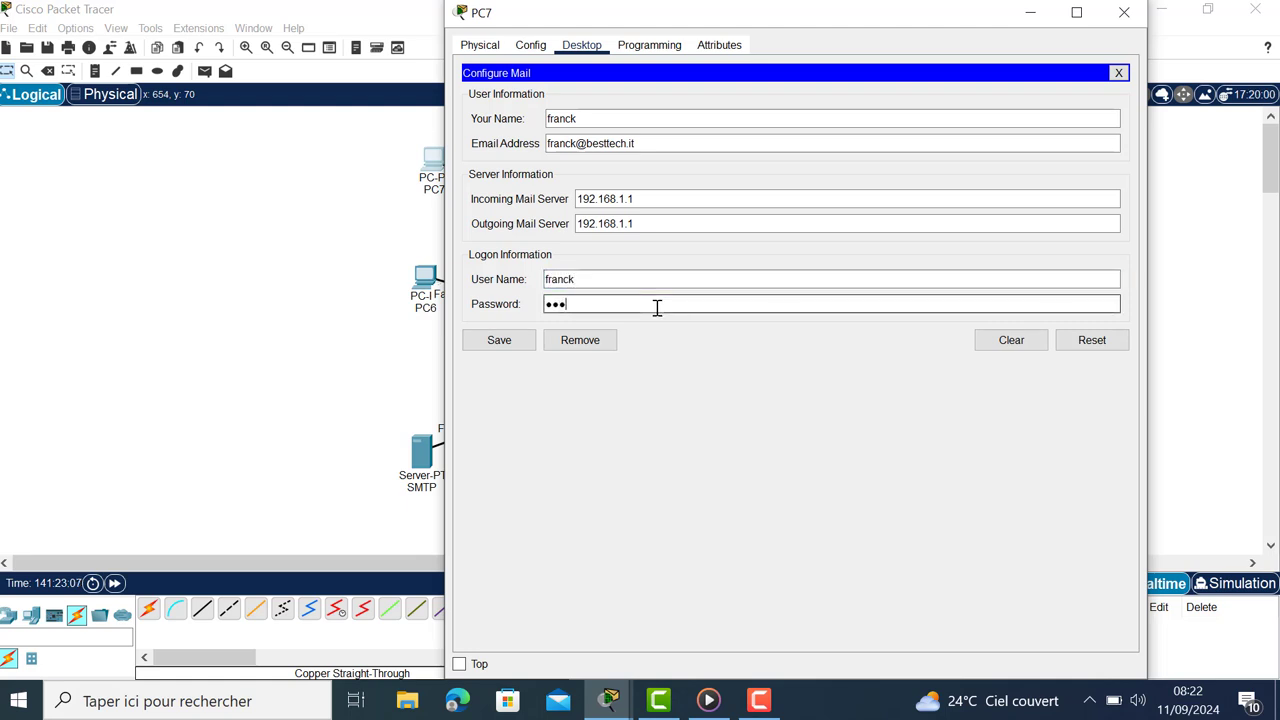
{"action": "left_click", "coordinate": [493, 338]}
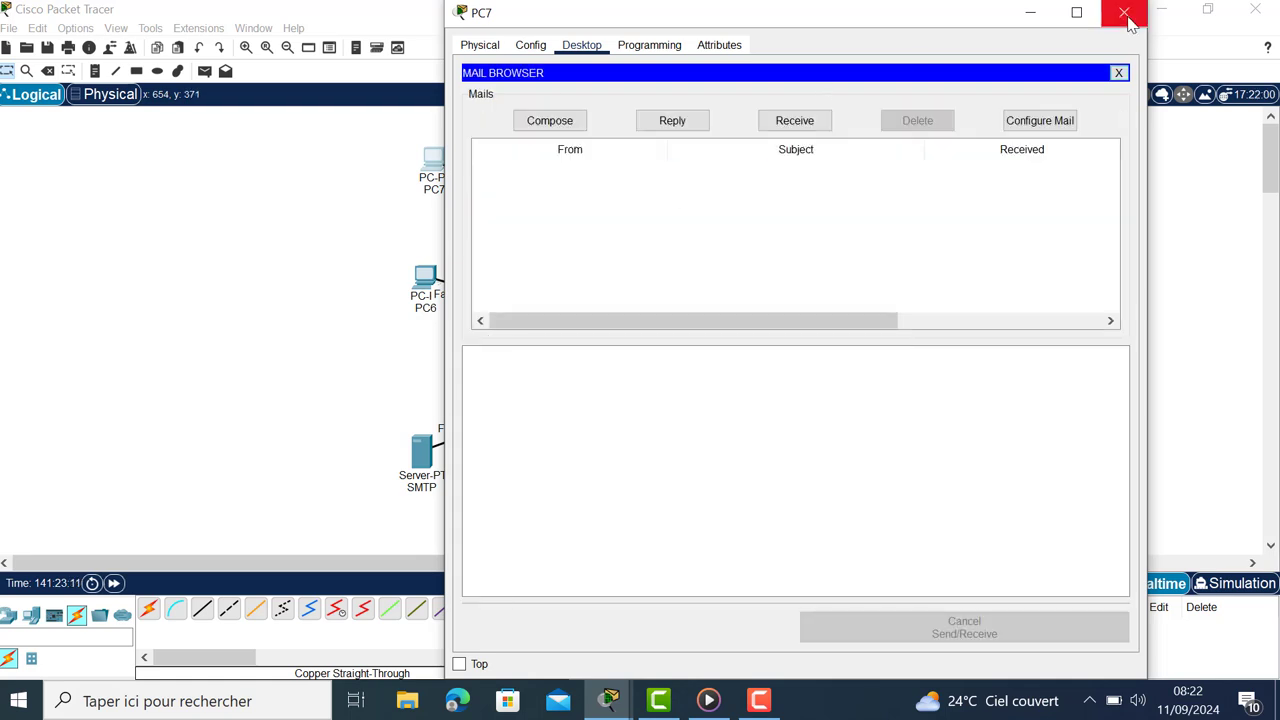
{"action": "left_click", "coordinate": [1124, 12]}
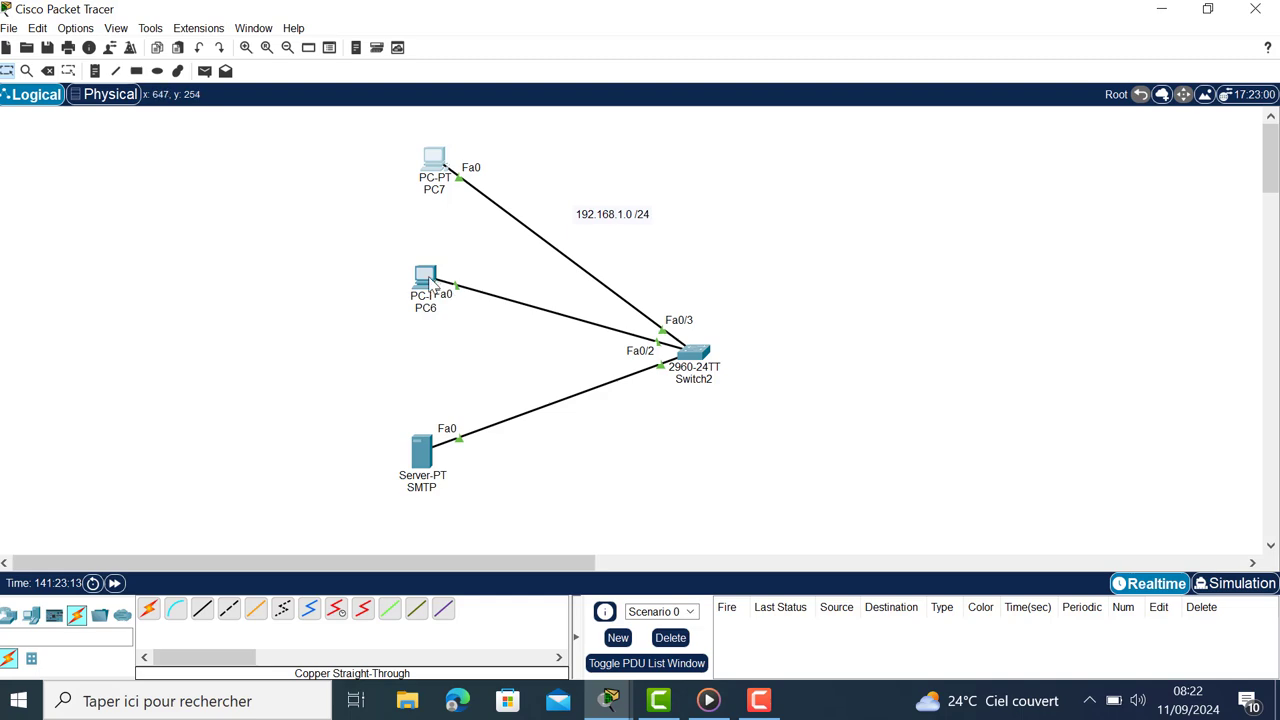
{"action": "left_click", "coordinate": [428, 283]}
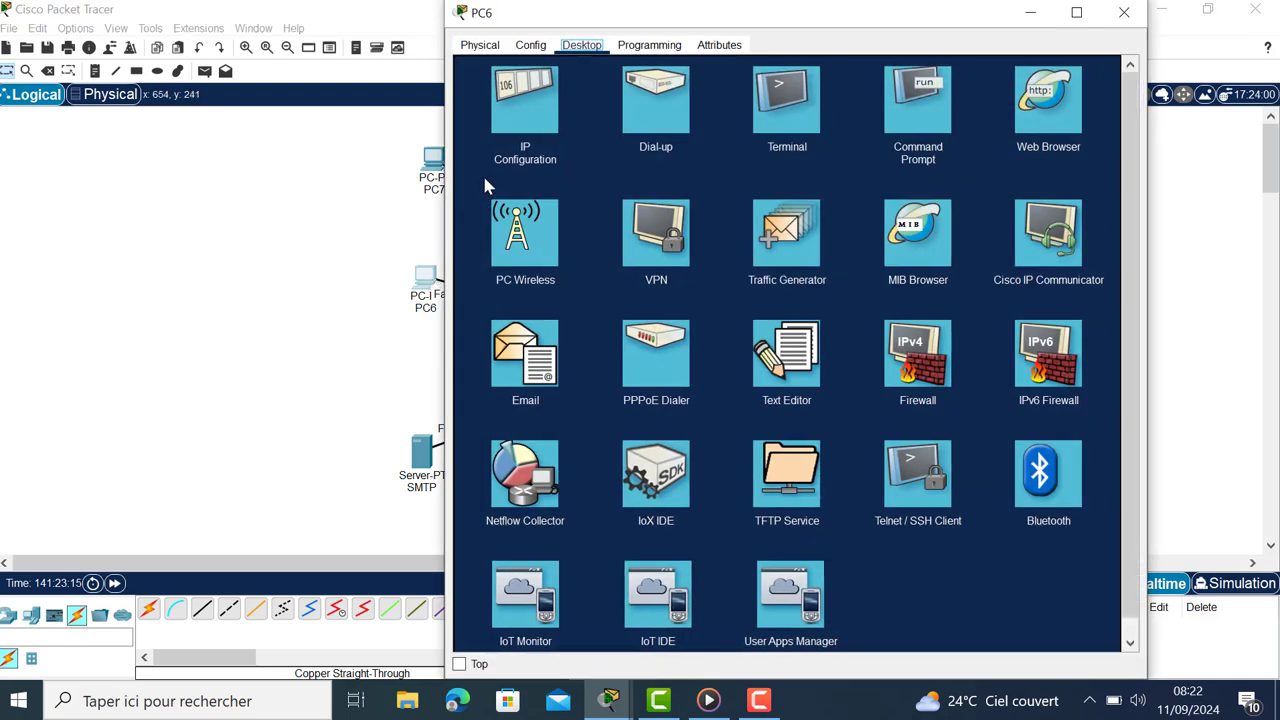
{"action": "left_click", "coordinate": [540, 362]}
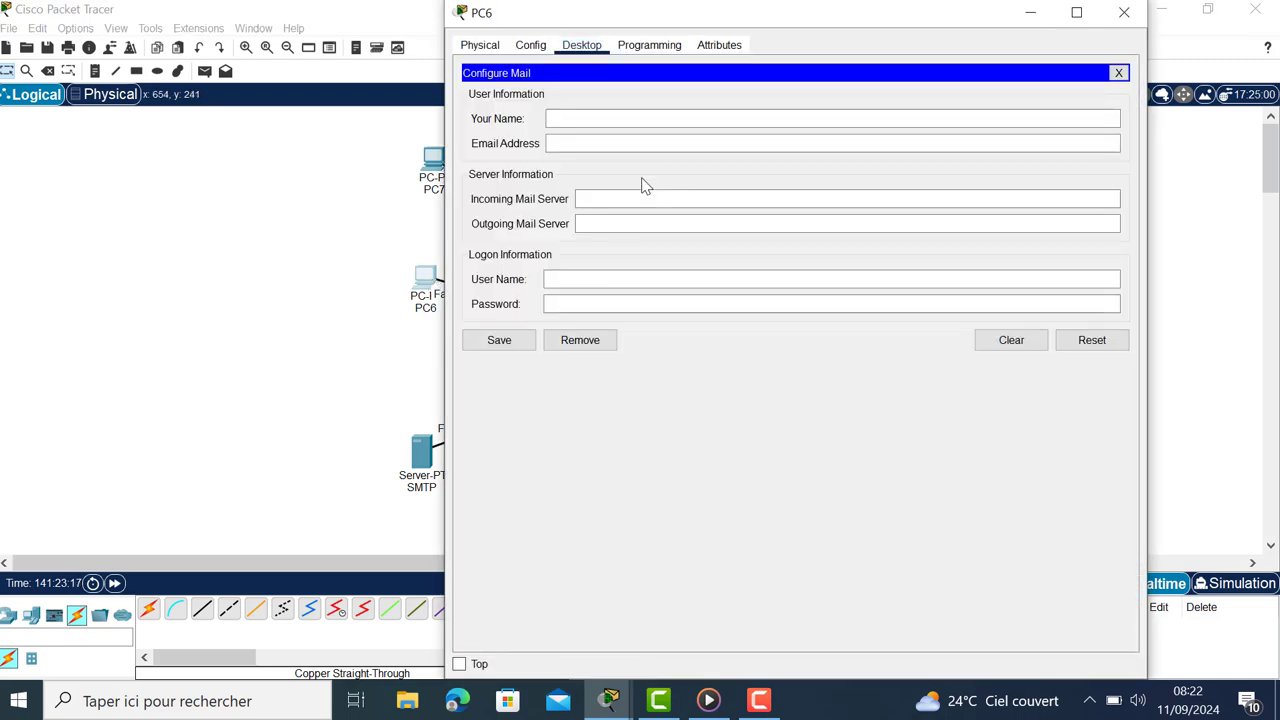
{"action": "left_click", "coordinate": [691, 113]}
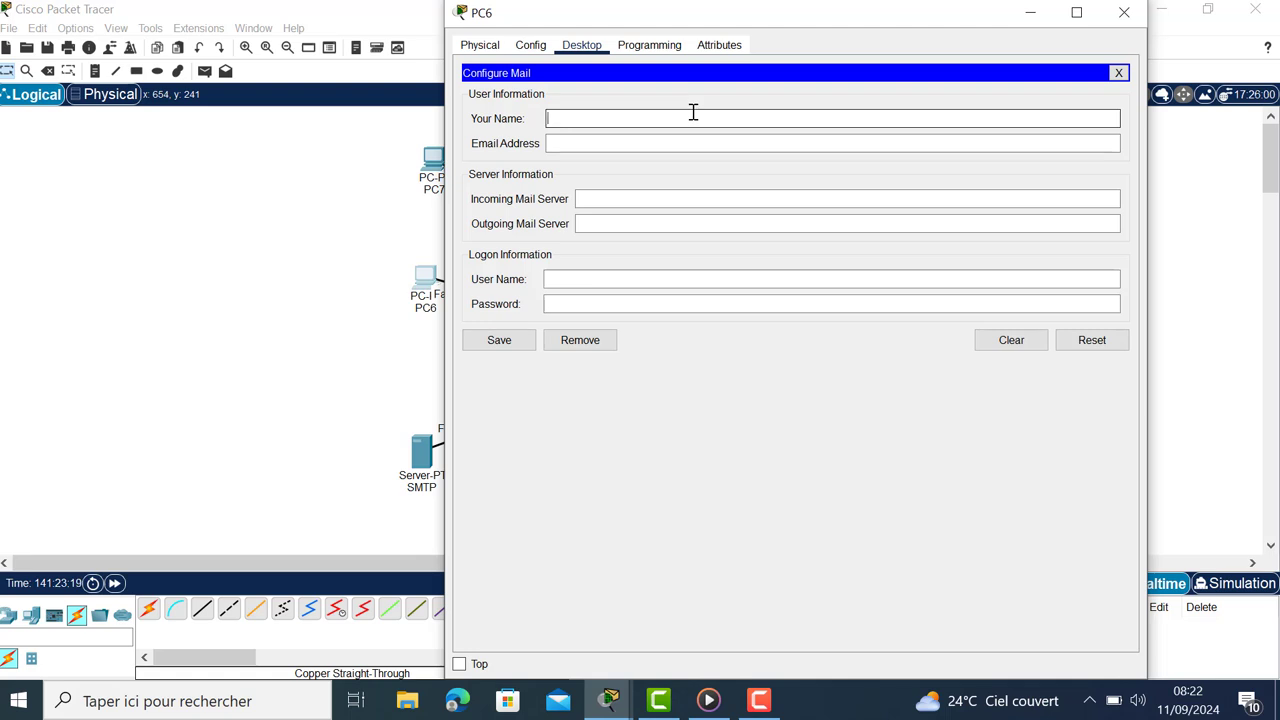
{"action": "type", "text": "toto"}
{"action": "left_click", "coordinate": [657, 146]}
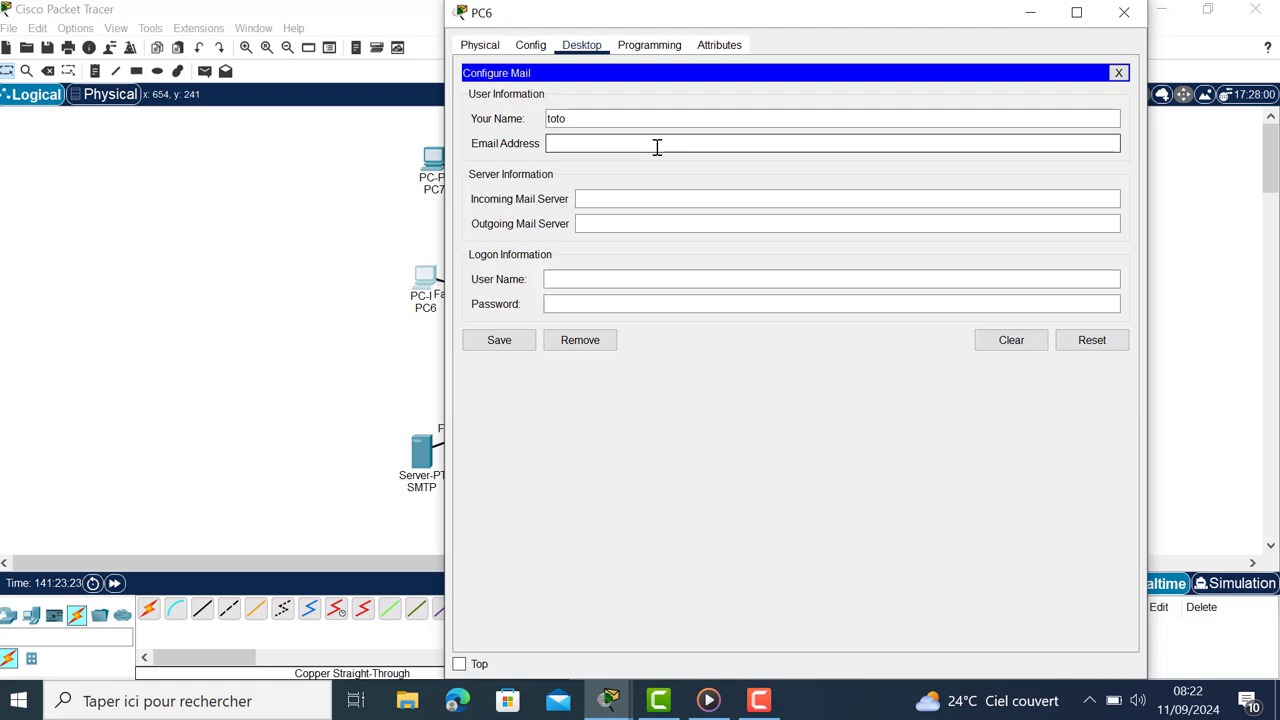
Step: Set incoming and outgoing servers to 192.168.1.1, login toto with its password, and save
{"action": "left_click", "coordinate": [632, 197]}
{"action": "type", "text": "192"}
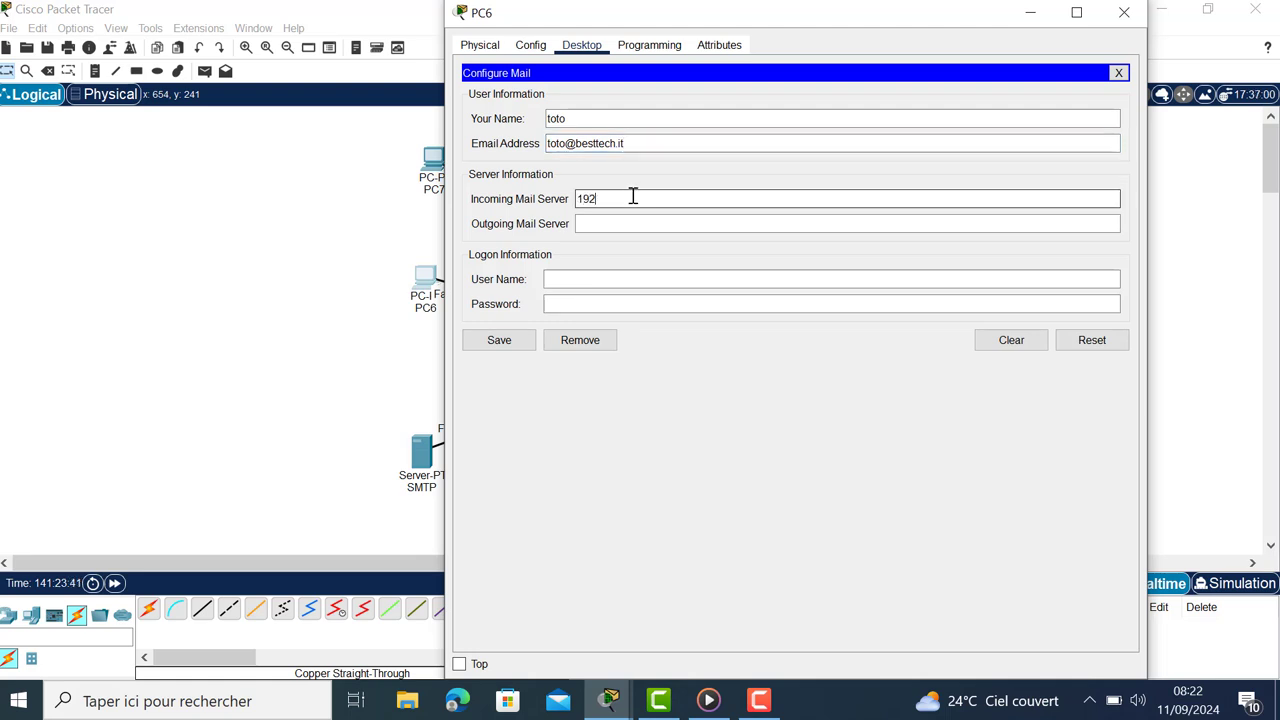
{"action": "type", "text": ".168.1.1"}
{"action": "left_click", "coordinate": [696, 221]}
{"action": "type", "text": "192.168"}
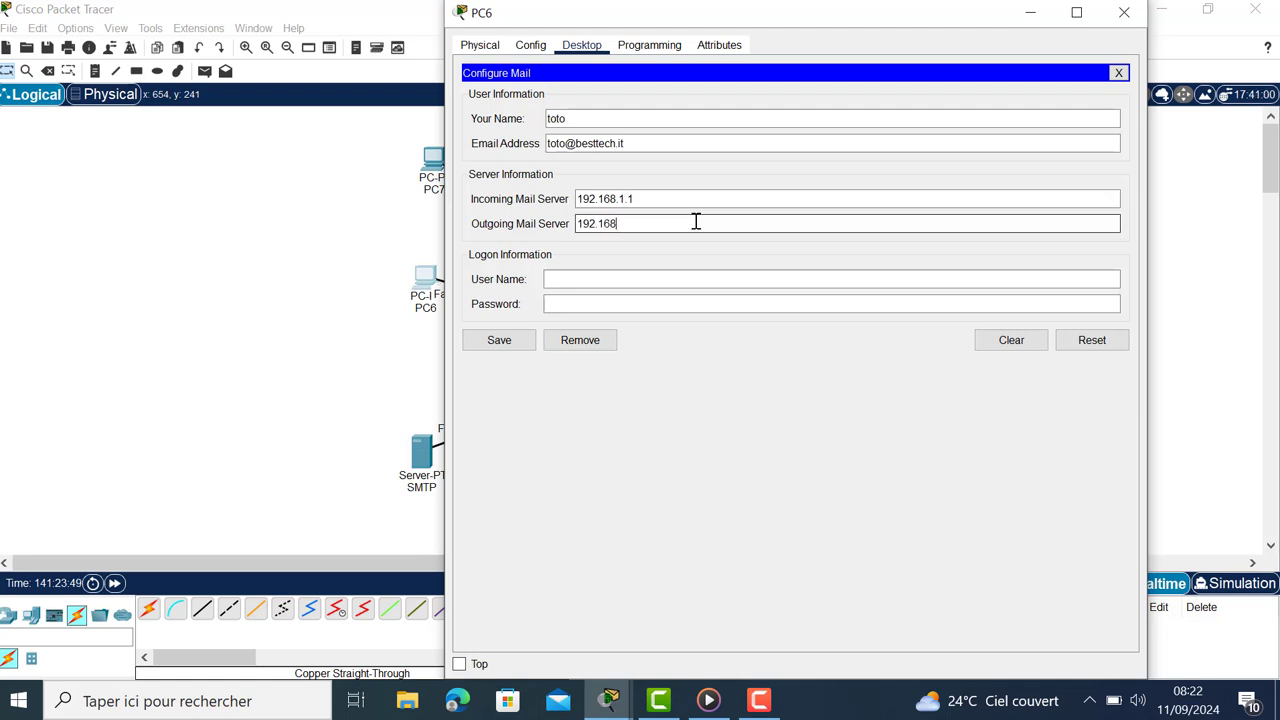
{"action": "type", "text": ".1.1"}
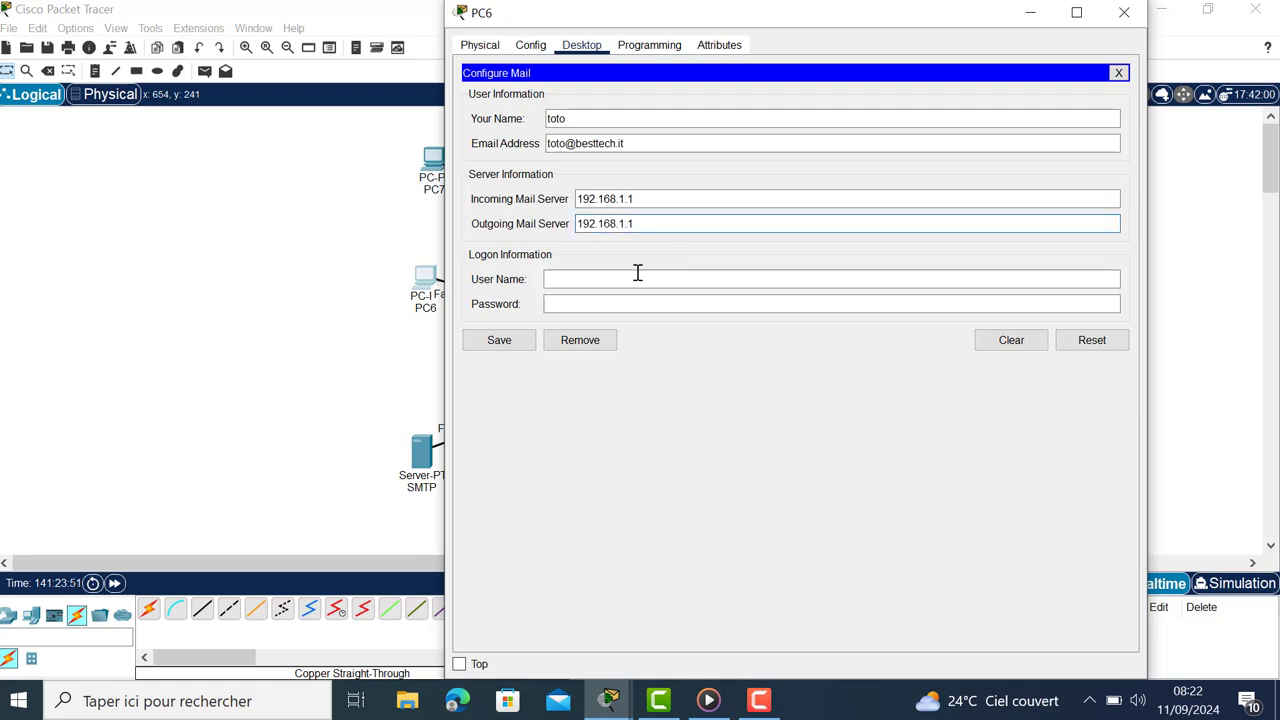
{"action": "left_click", "coordinate": [635, 277]}
{"action": "type", "text": "t"}
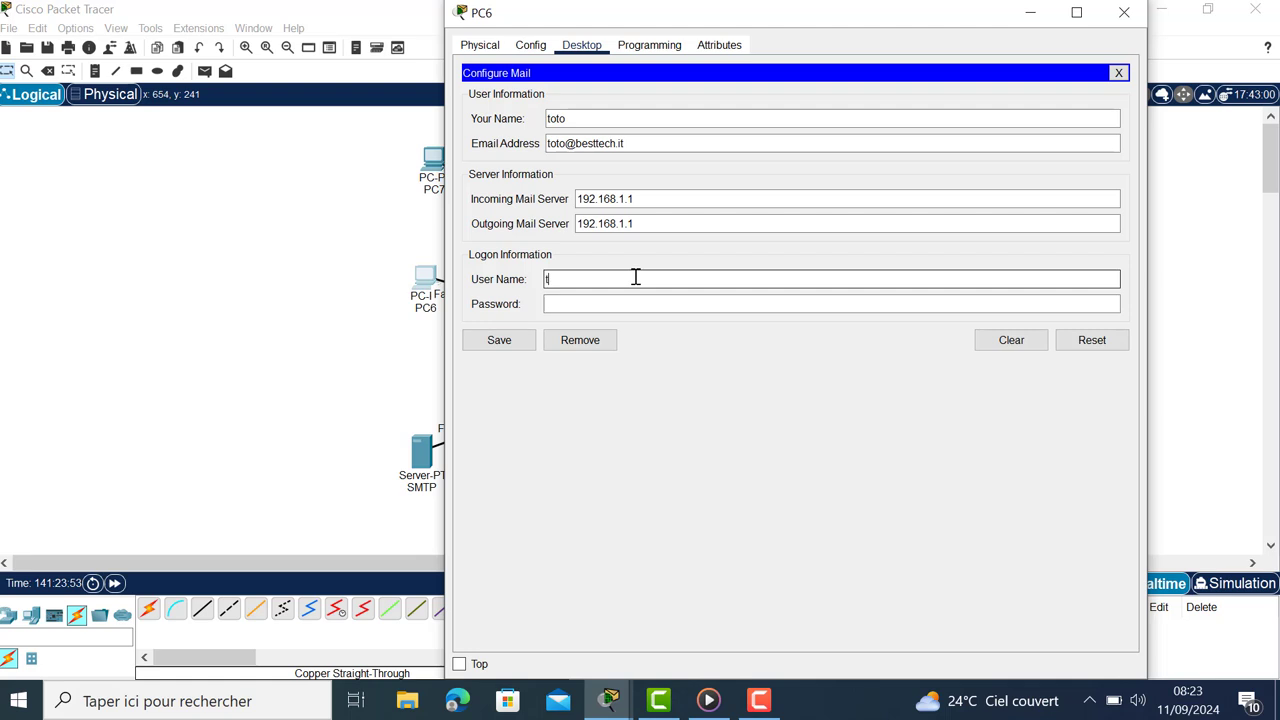
{"action": "type", "text": "oto"}
{"action": "key", "text": "BackSpace"}
{"action": "type", "text": "t"}
{"action": "left_click", "coordinate": [597, 309]}
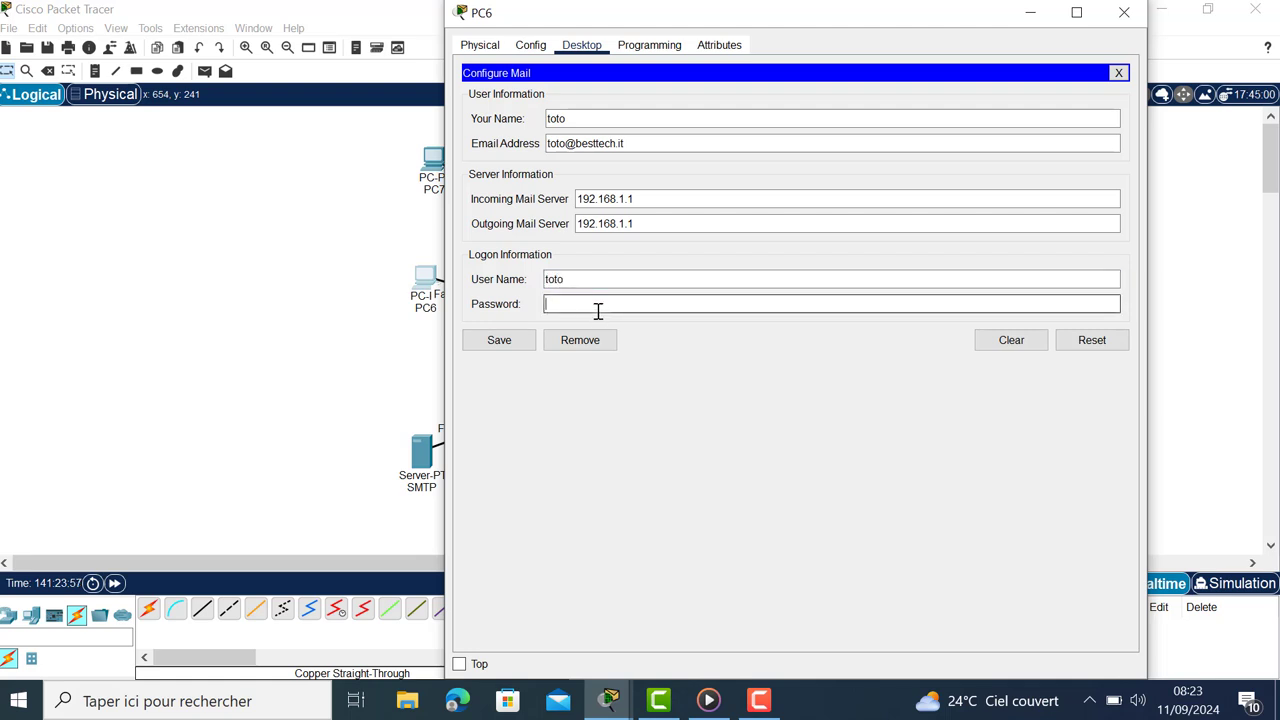
{"action": "type", "text": "to"}
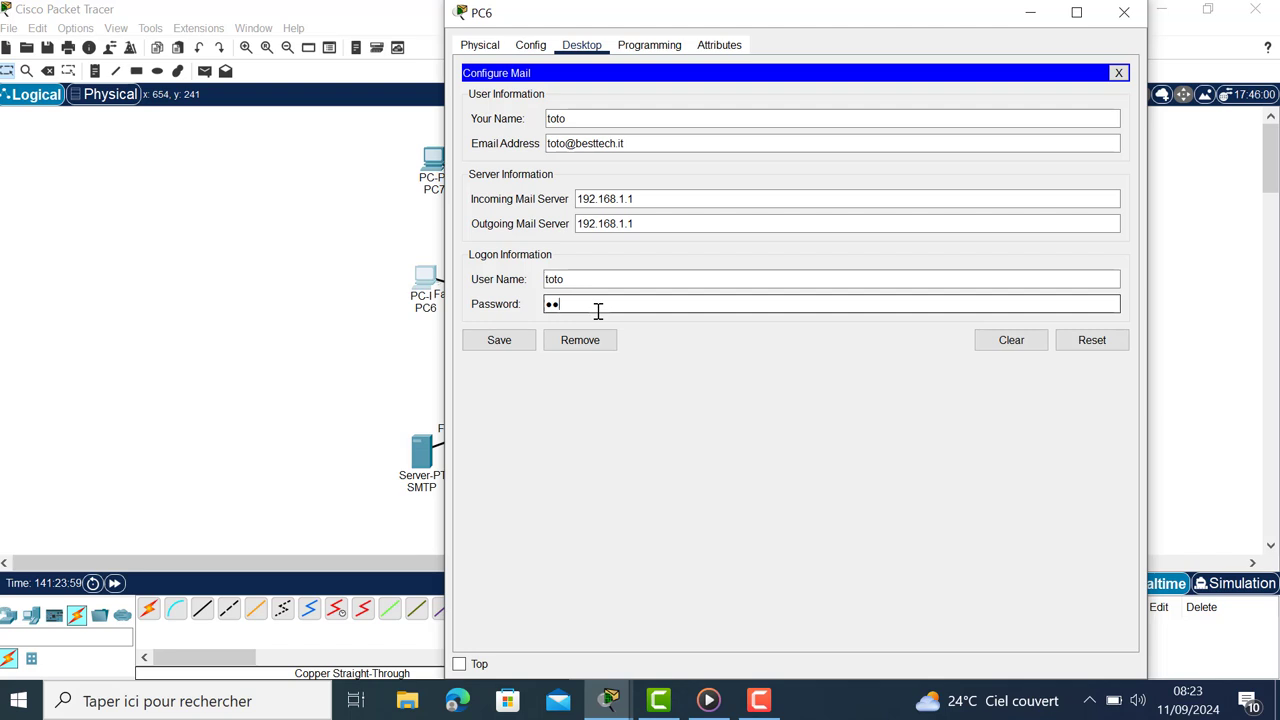
{"action": "type", "text": "to"}
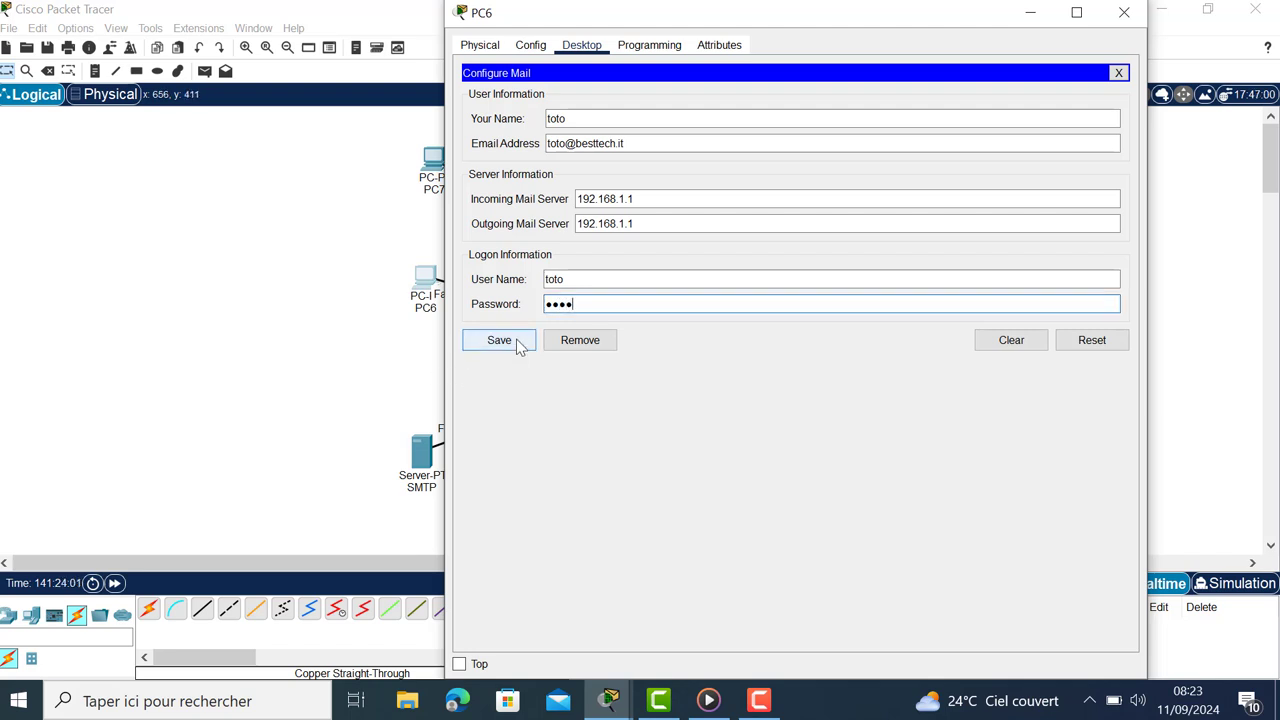
{"action": "left_click", "coordinate": [517, 343]}
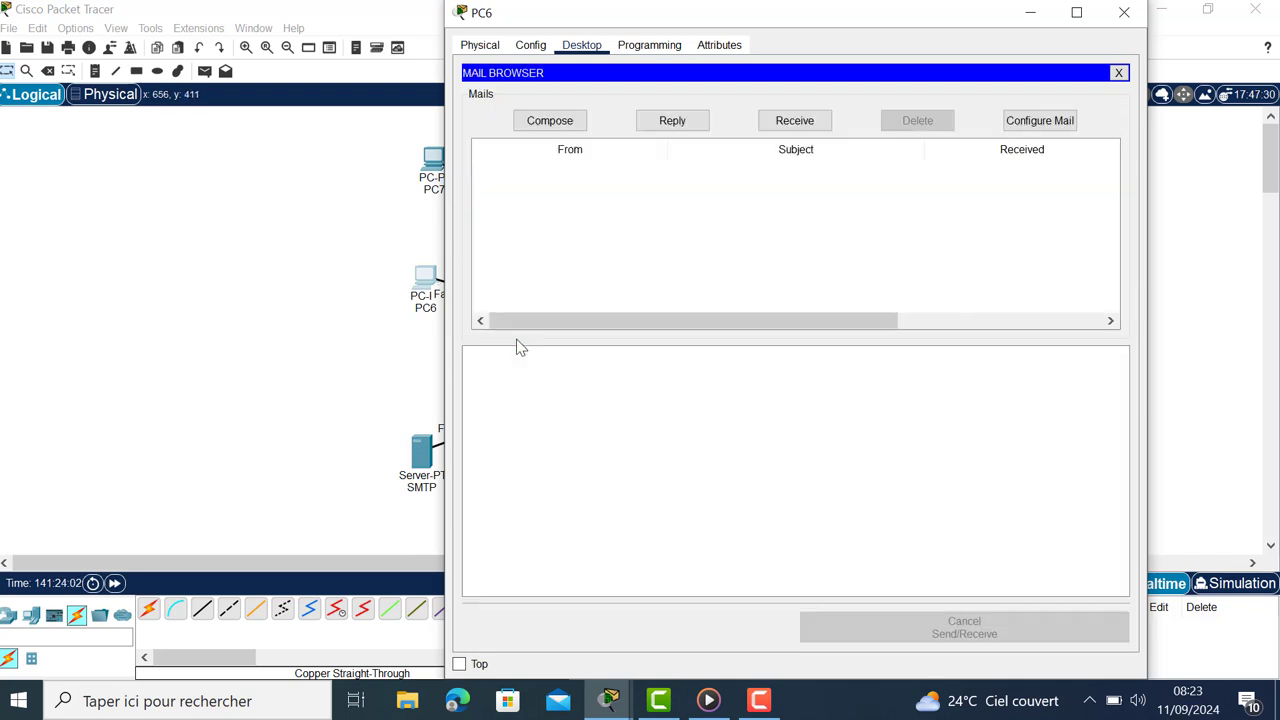
{"action": "left_click", "coordinate": [556, 126]}
{"action": "left_click", "coordinate": [636, 97]}
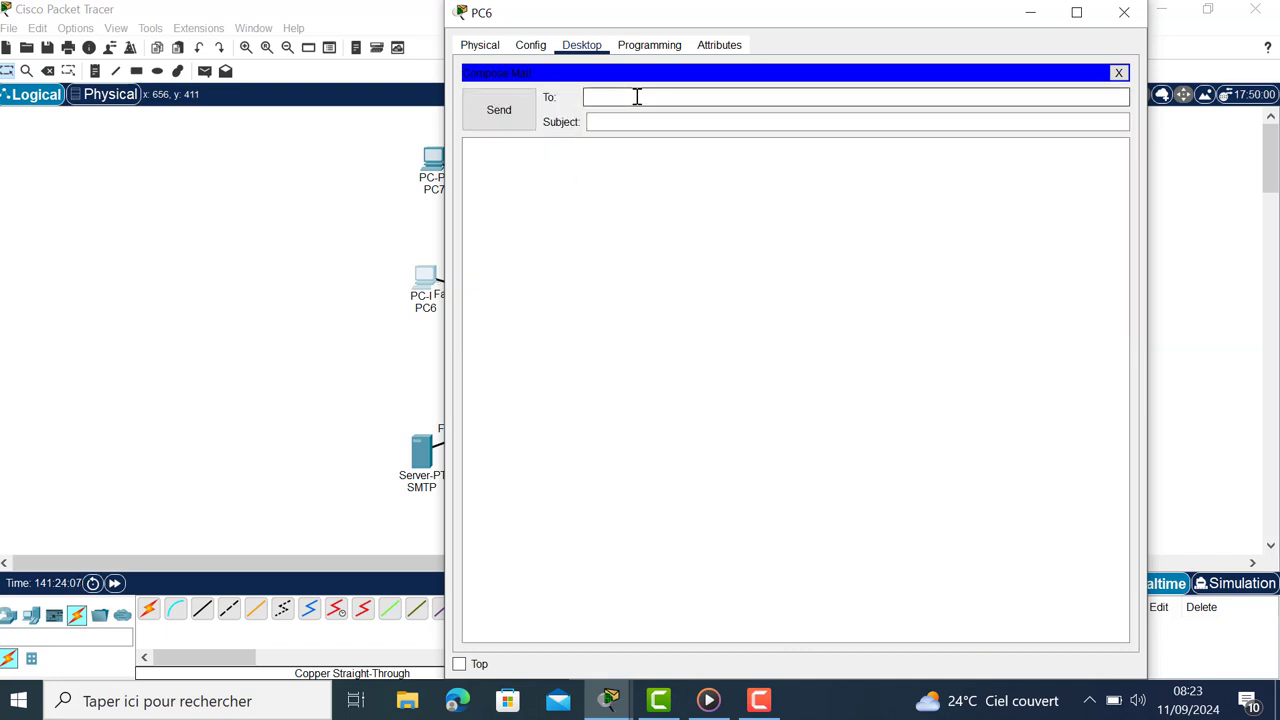
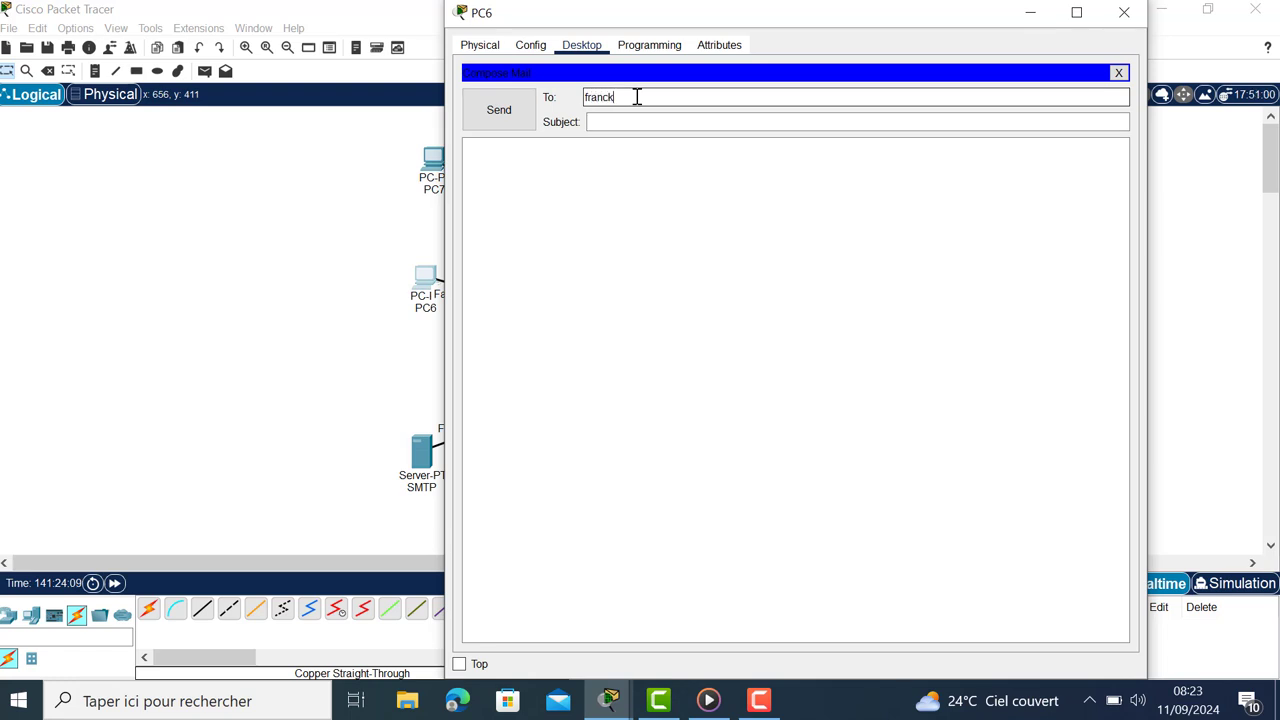
{"action": "left_click", "coordinate": [705, 122]}
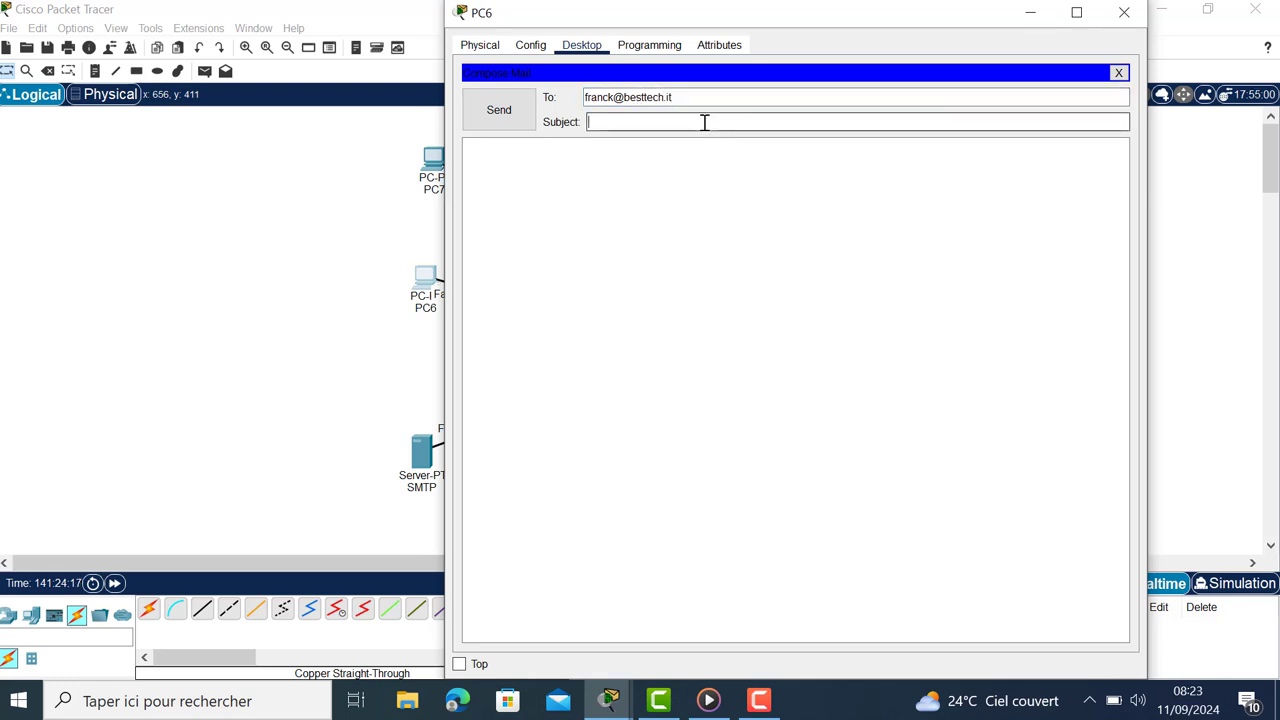
{"action": "type", "text": "Test"}
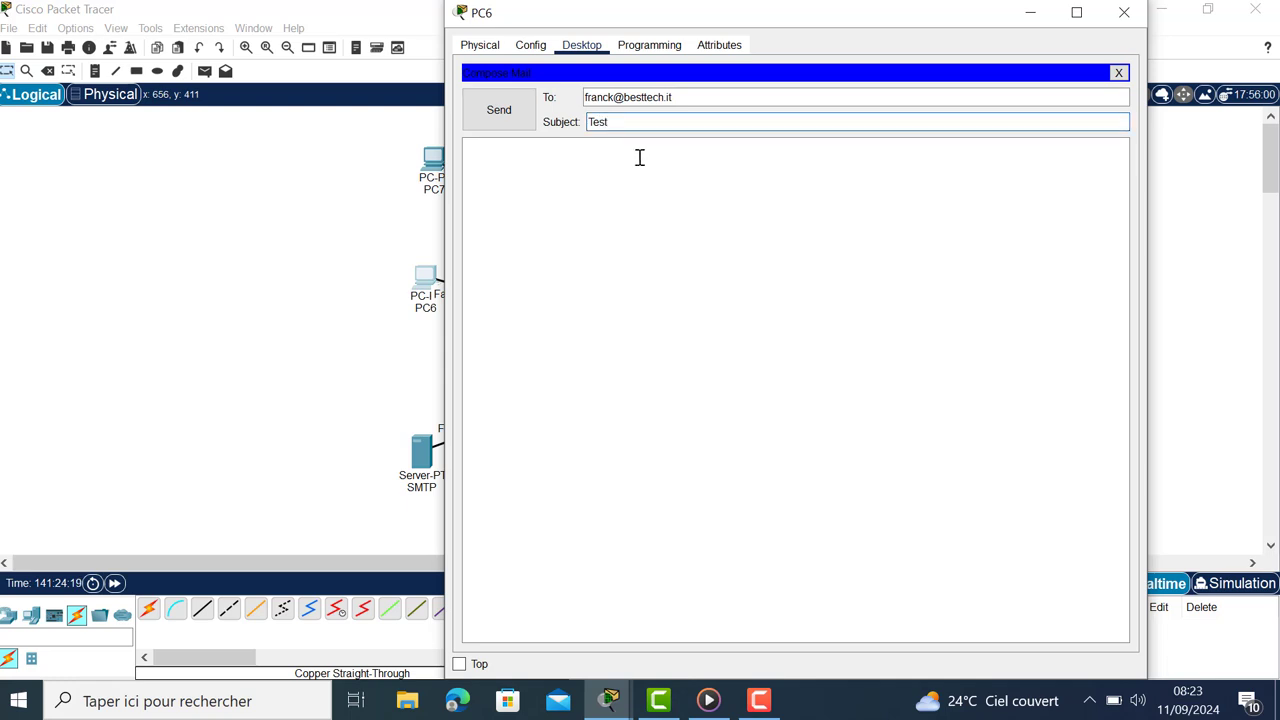
{"action": "left_click", "coordinate": [640, 157]}
{"action": "type", "text": "w"}
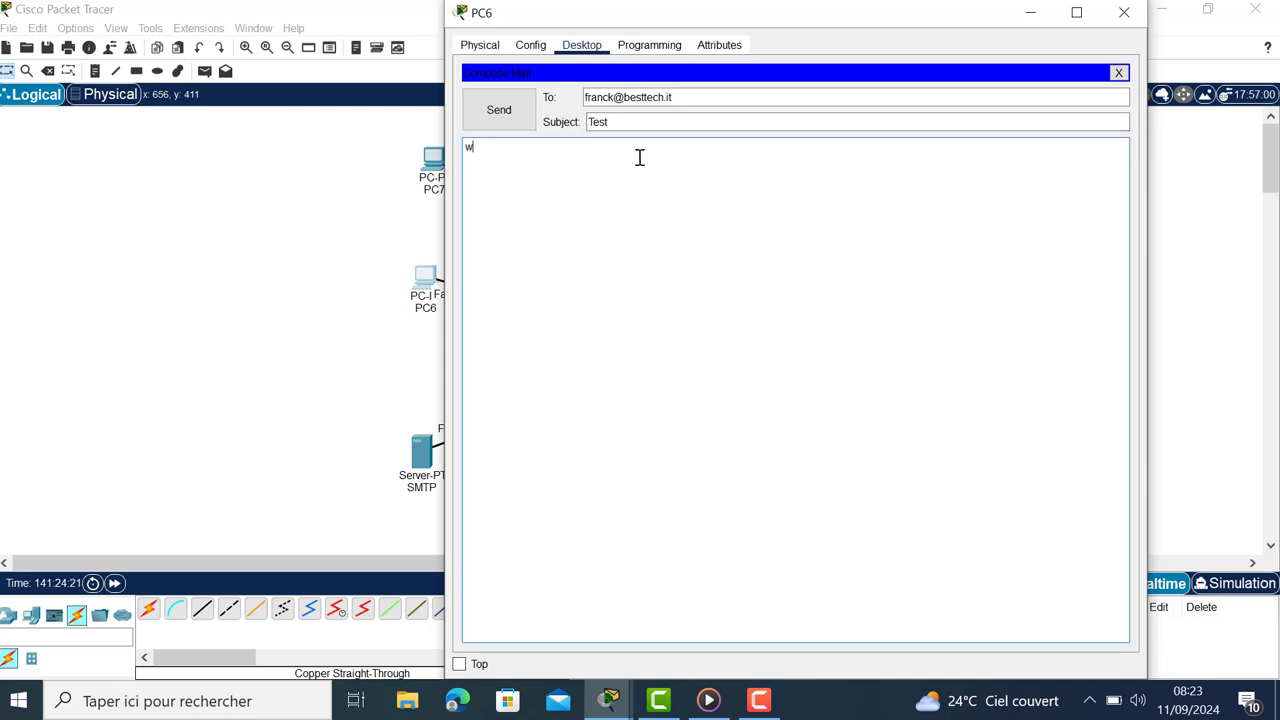
{"action": "type", "text": "elcome to besttech"}
{"action": "key", "text": "BackSpace"}
{"action": "type", "text": "IT"}
{"action": "left_click", "coordinate": [510, 116]}
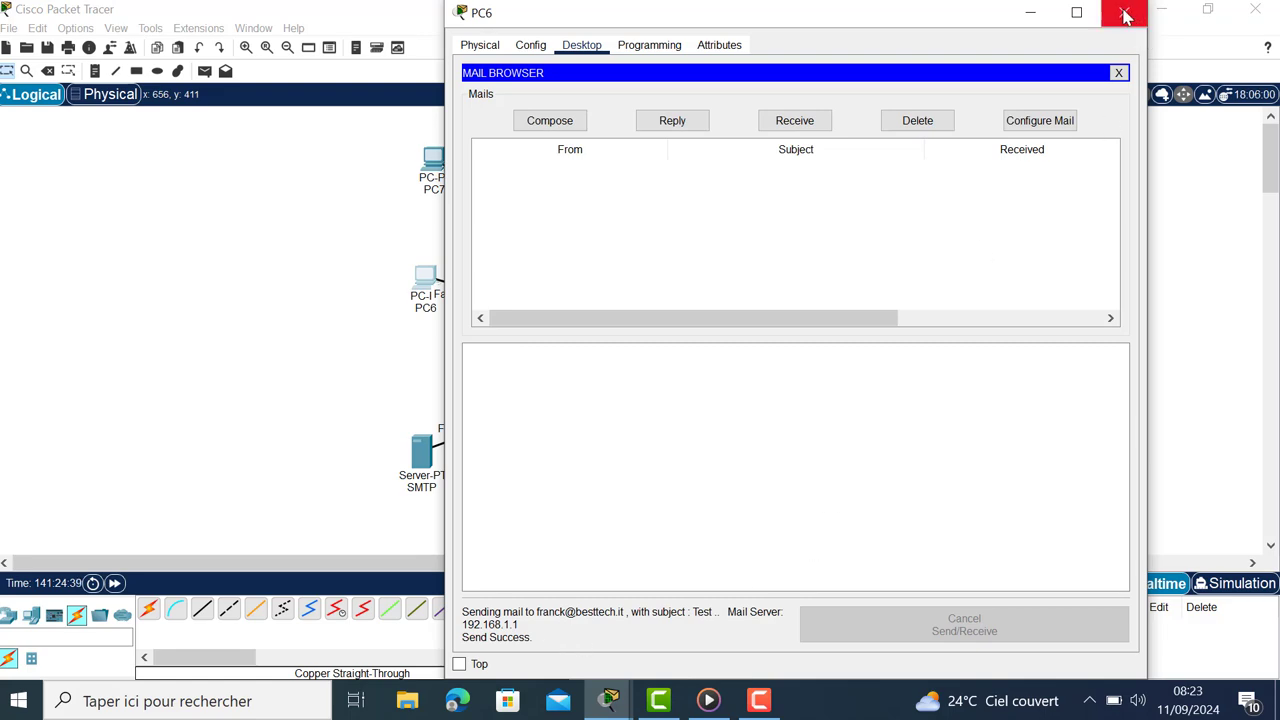
Step: Close PC6, receive mail on PC7, and open the Test message to read it
{"action": "left_click", "coordinate": [1124, 14]}
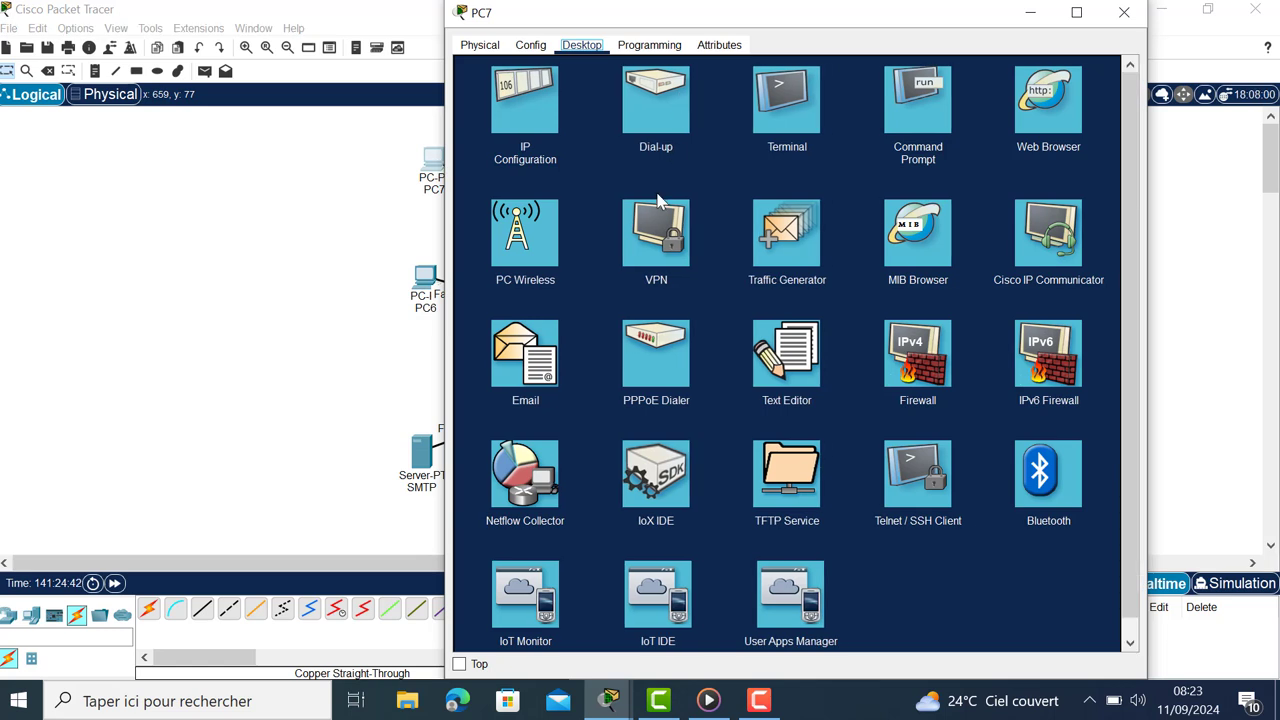
{"action": "left_click", "coordinate": [521, 343]}
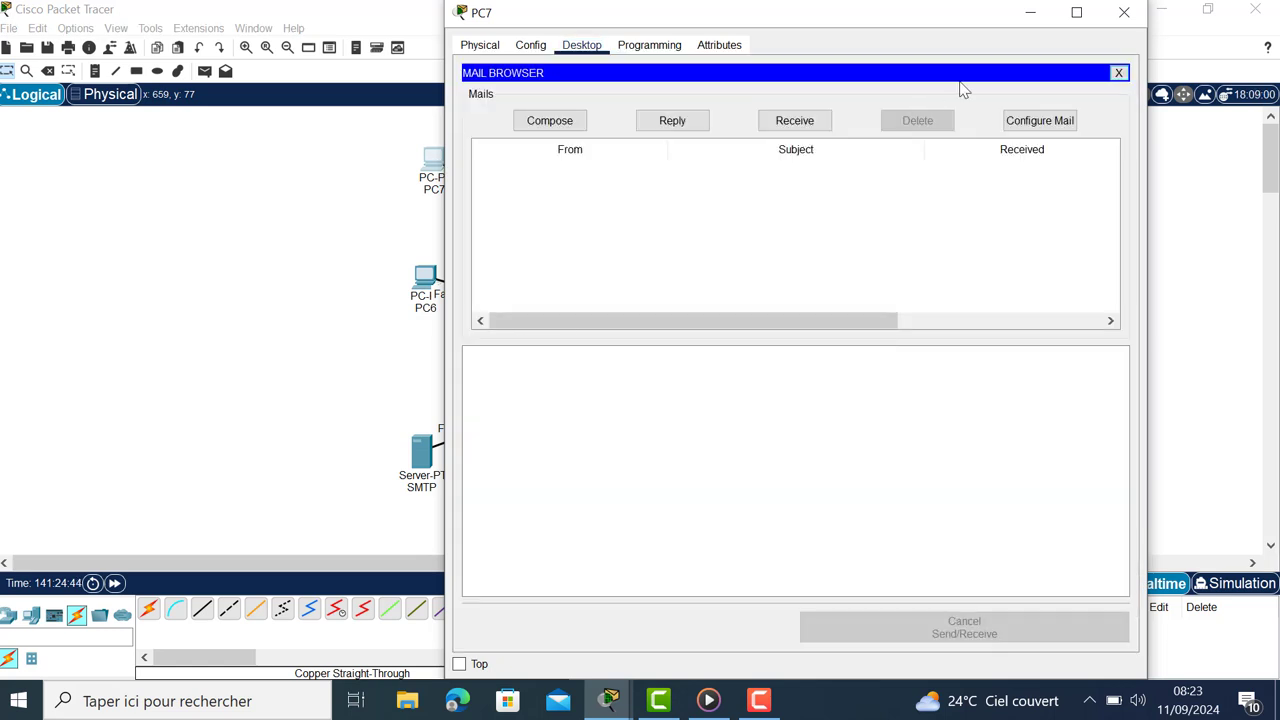
{"action": "left_click", "coordinate": [797, 122]}
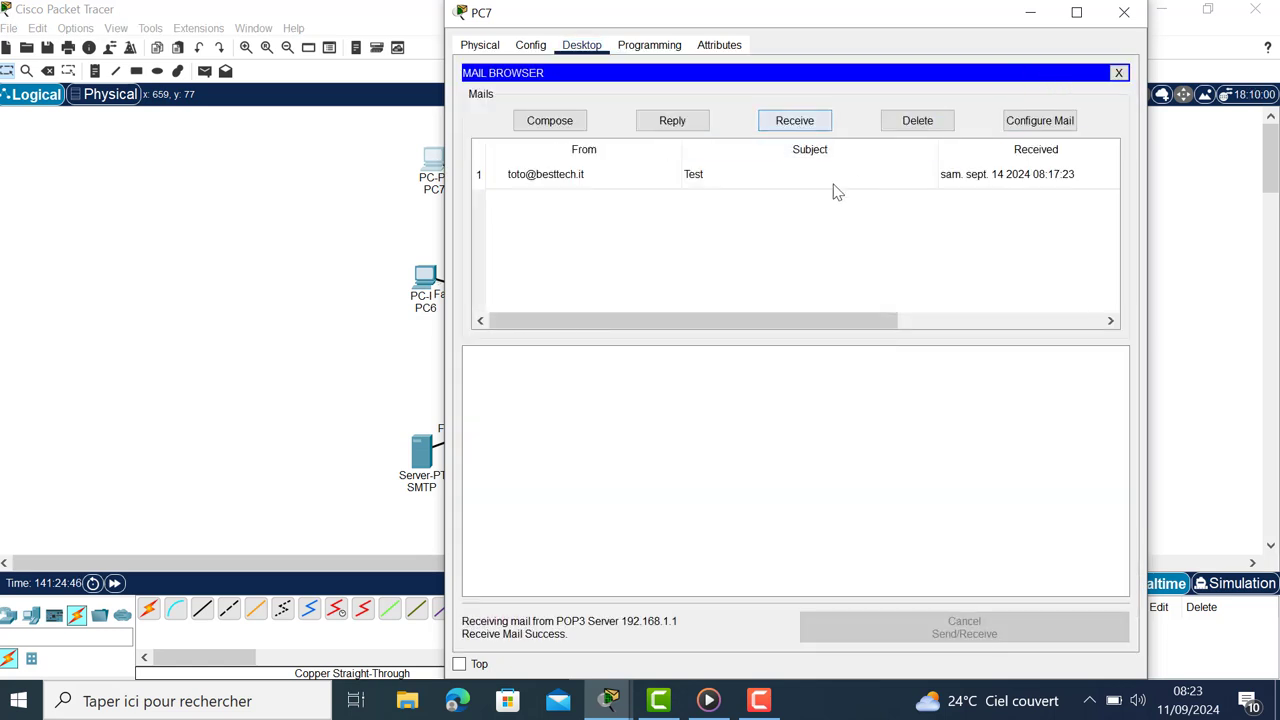
{"action": "left_click", "coordinate": [757, 174]}
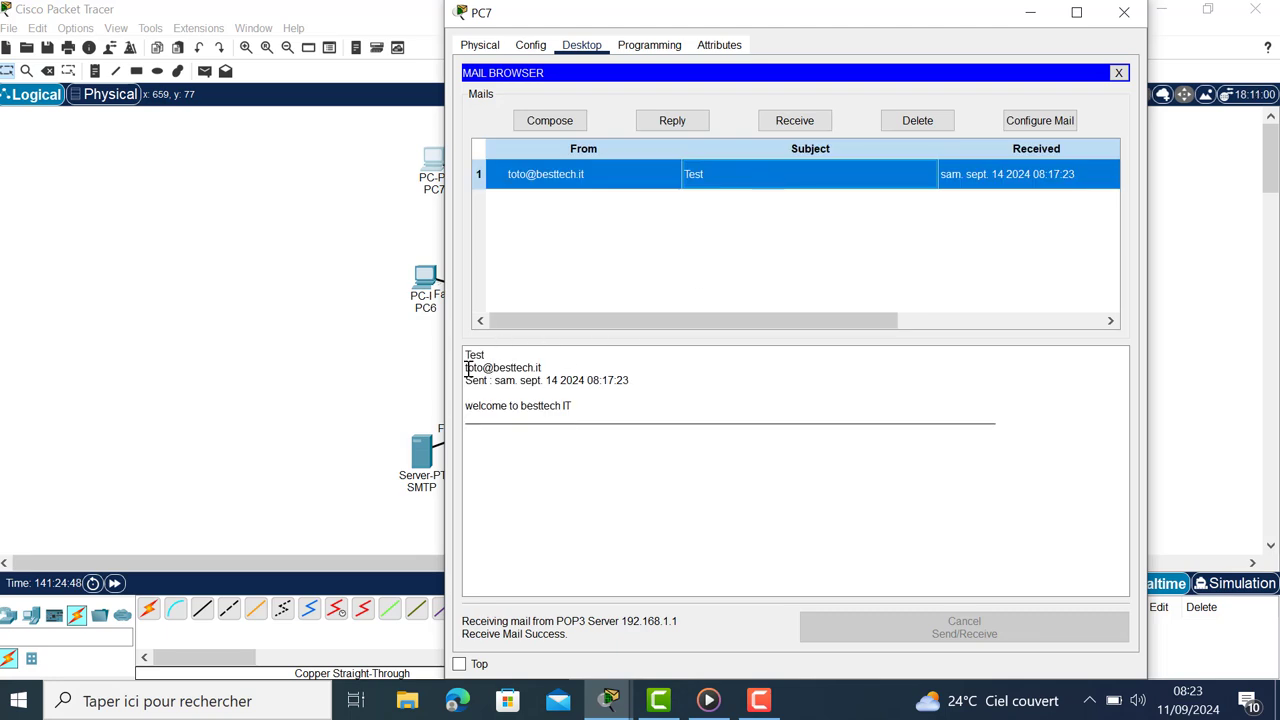
{"action": "left_click_drag", "start_coordinate": [466, 356], "coordinate": [666, 434]}
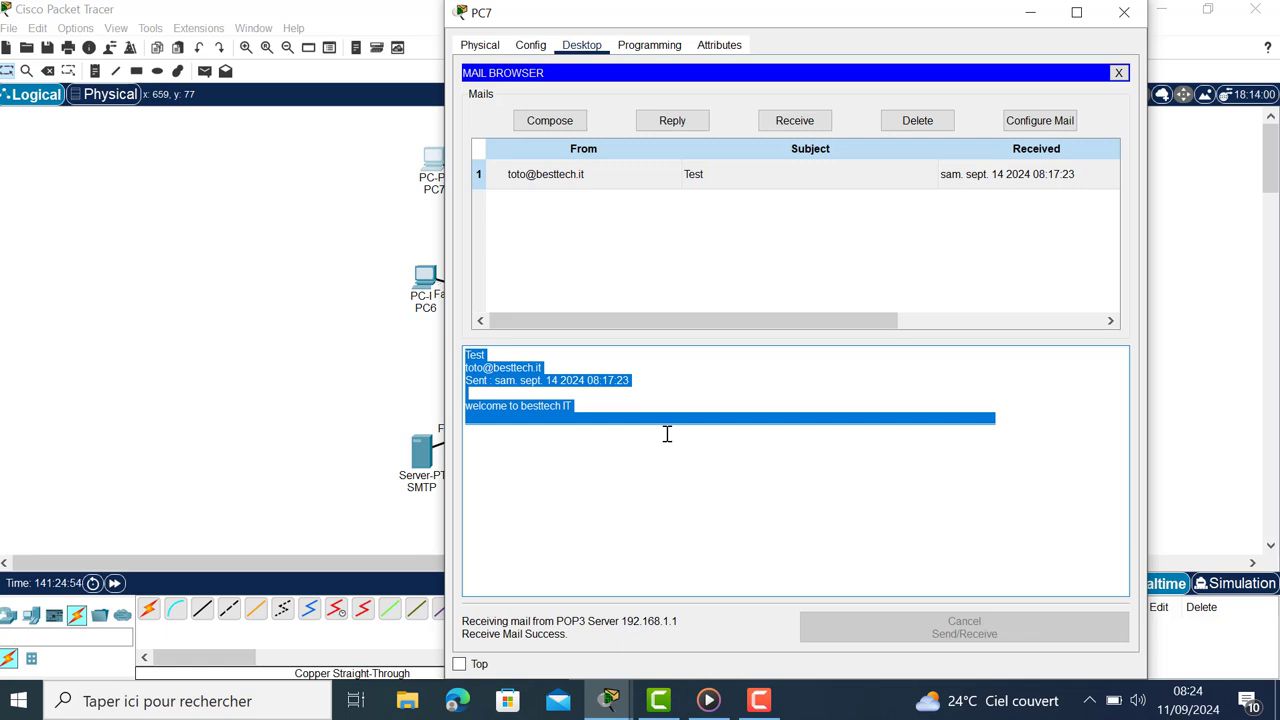
{"action": "left_click", "coordinate": [572, 254]}
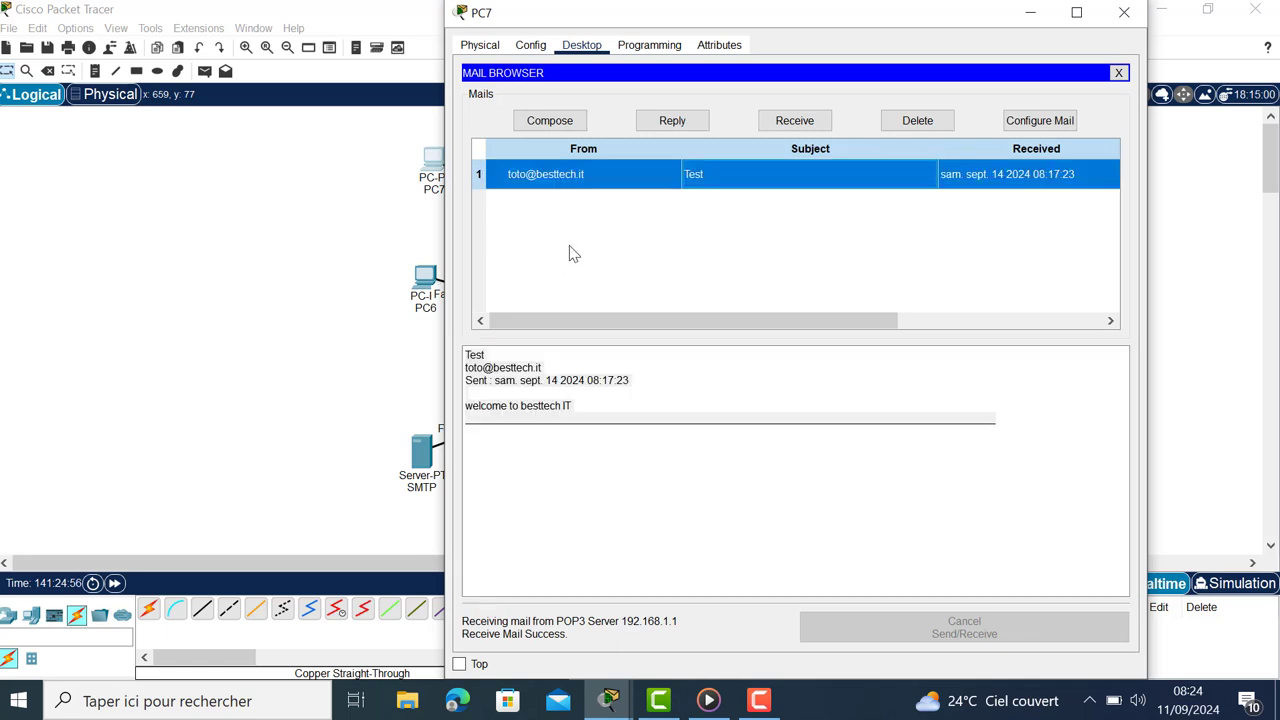